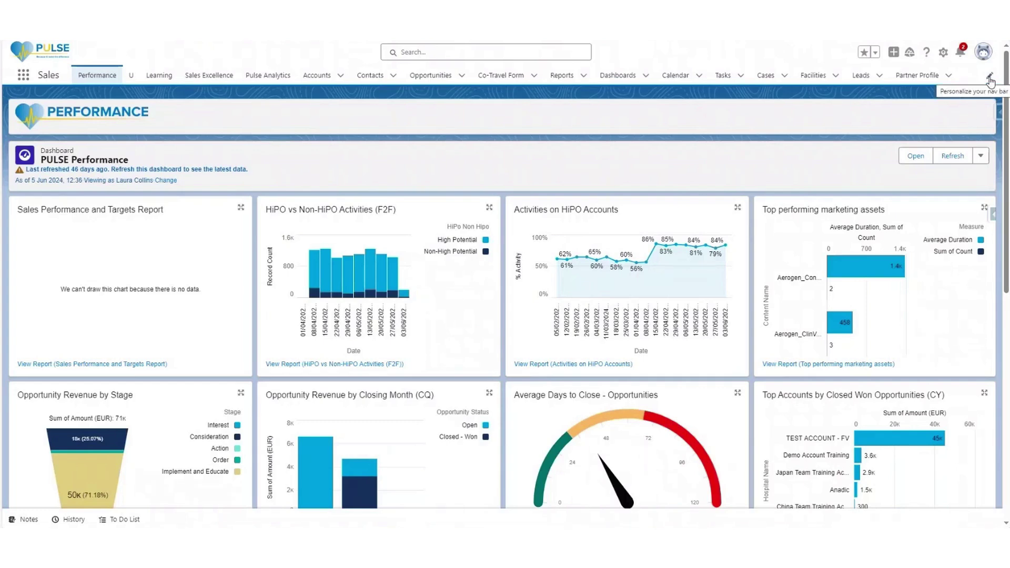
- Open the Sales app's navigation item editor and its Add More Items picker
{"action": "left_click", "coordinate": [990, 79]}
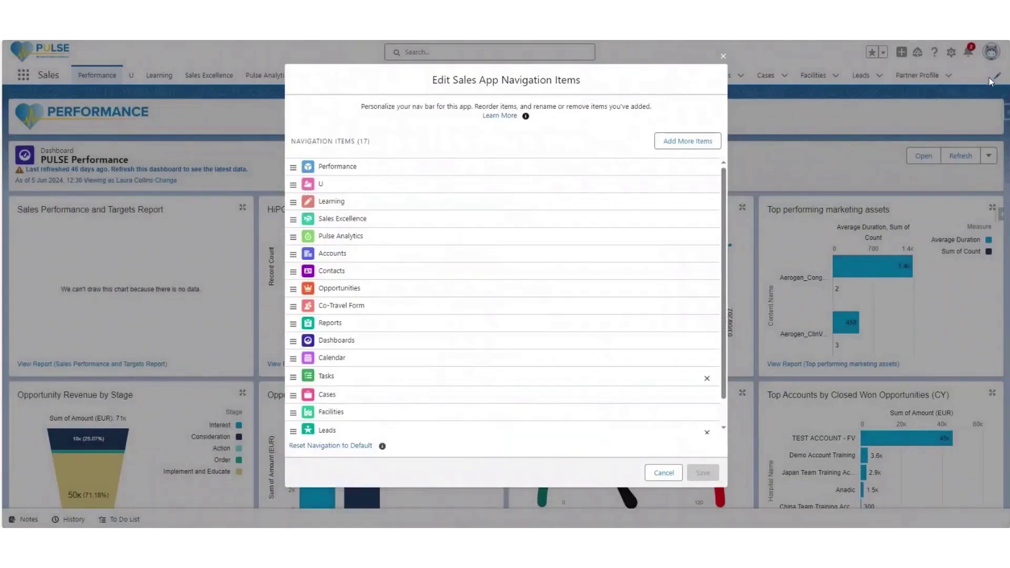
{"action": "left_click", "coordinate": [692, 147]}
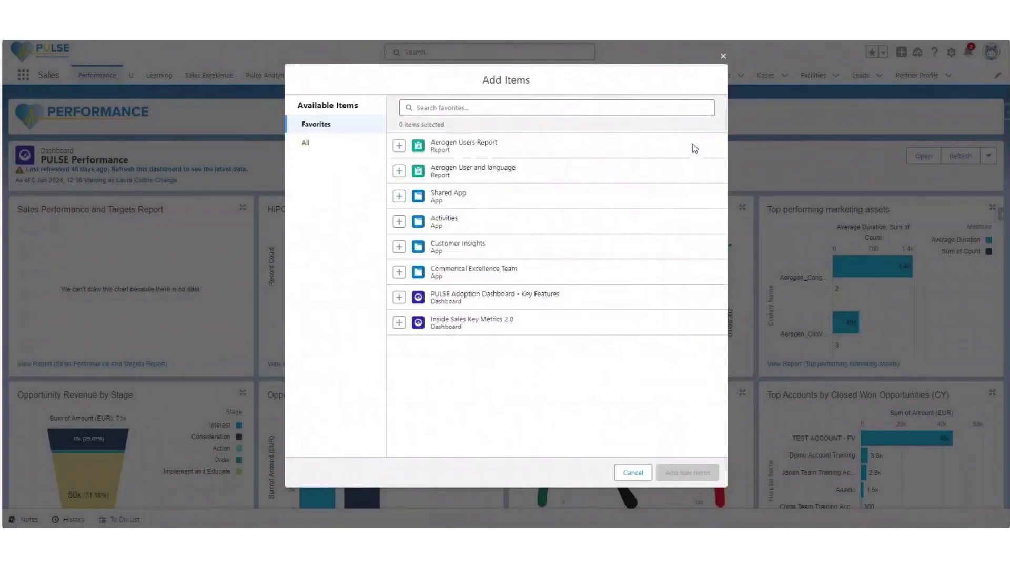
- Find Maps under All items, add it to the Sales navigation items, and save
{"action": "left_click", "coordinate": [345, 149]}
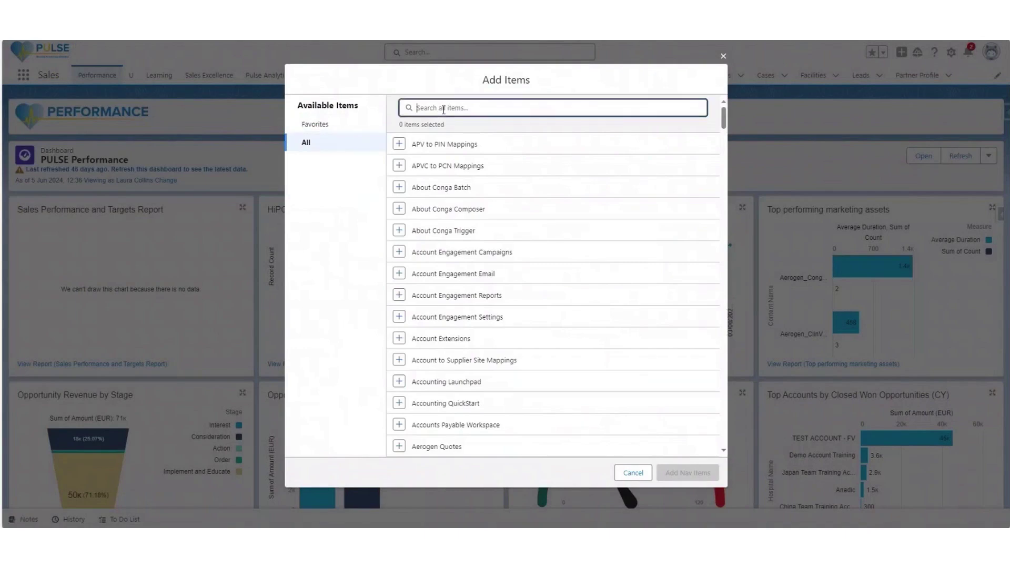
{"action": "type", "text": "Maps"}
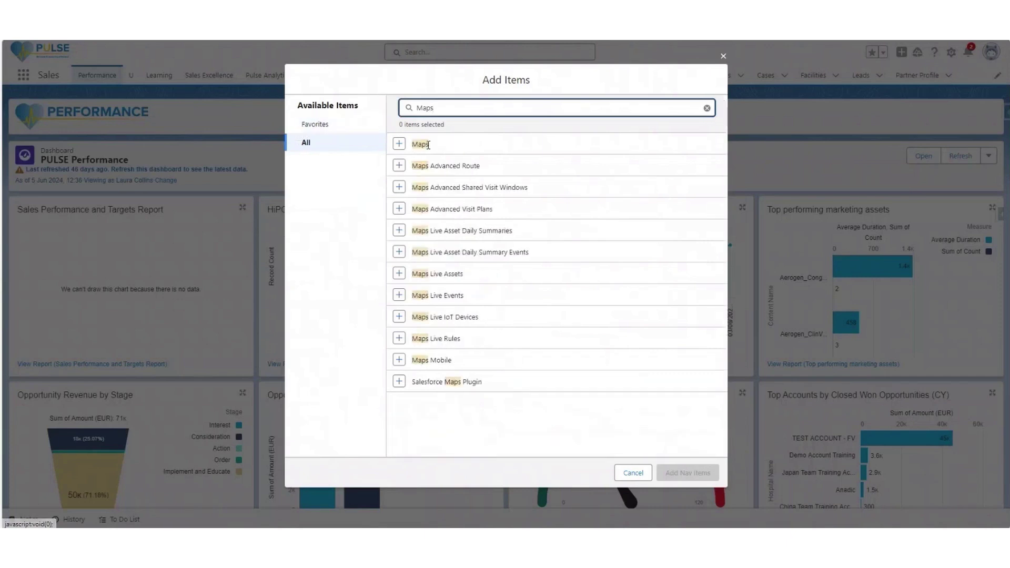
{"action": "left_click", "coordinate": [400, 144]}
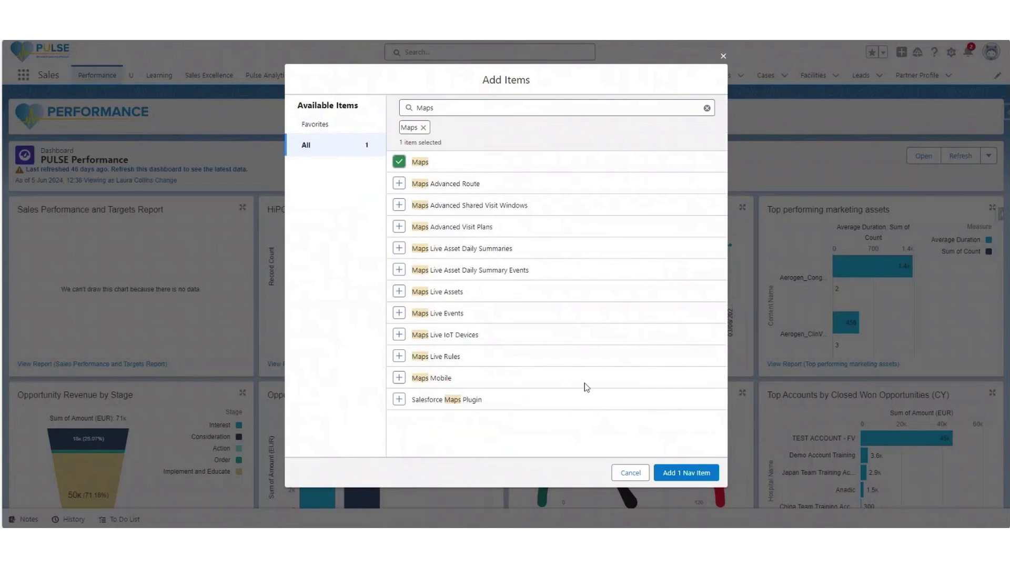
{"action": "left_click", "coordinate": [686, 472]}
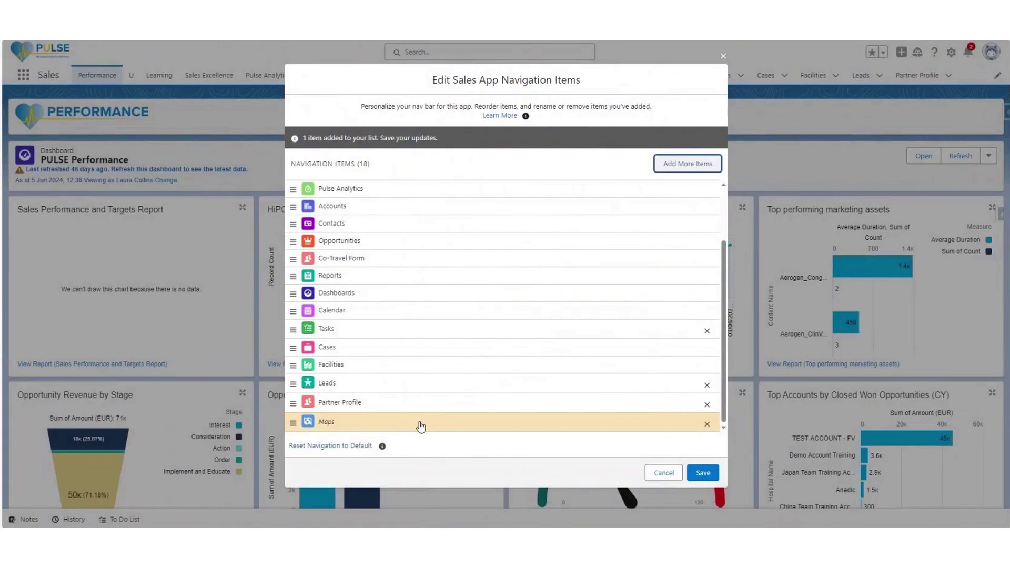
{"action": "left_click_drag", "start_coordinate": [418, 424], "coordinate": [415, 389]}
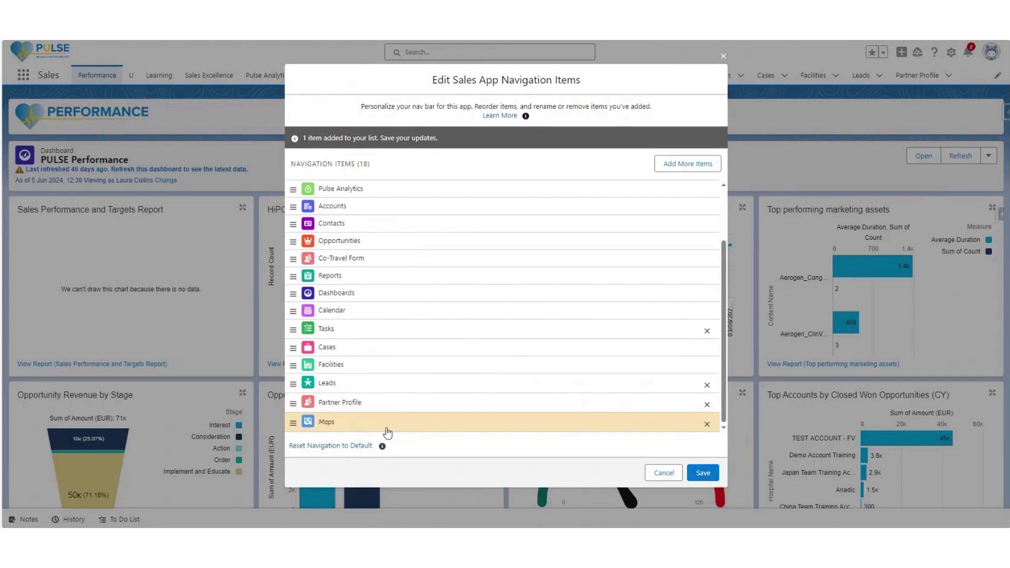
{"action": "left_click", "coordinate": [706, 472]}
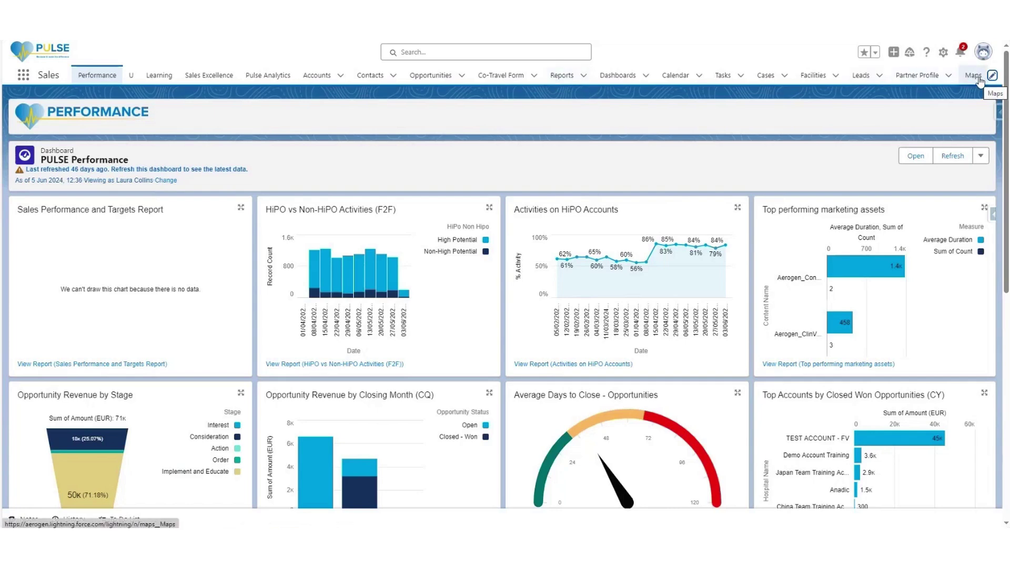
- Open the new Maps tab to load the Europe map with the USD HiPo Combined ICU layer
{"action": "left_click", "coordinate": [975, 77]}
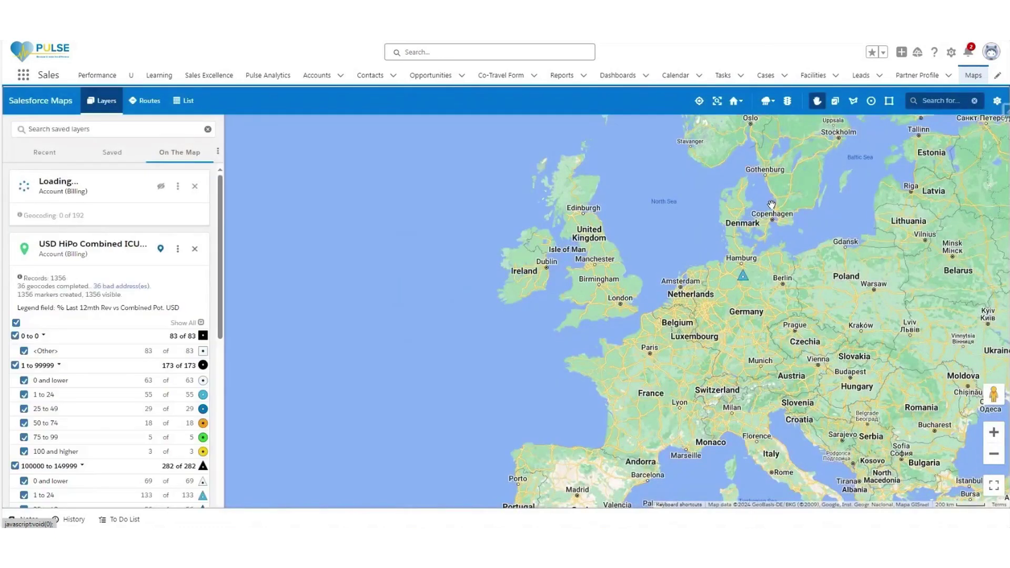
- Remove the USD HiPo Combined ICU layer card, leaving HiPo Combined ICU Potential with 1676 records
{"action": "left_click", "coordinate": [178, 248]}
{"action": "left_click", "coordinate": [195, 249]}
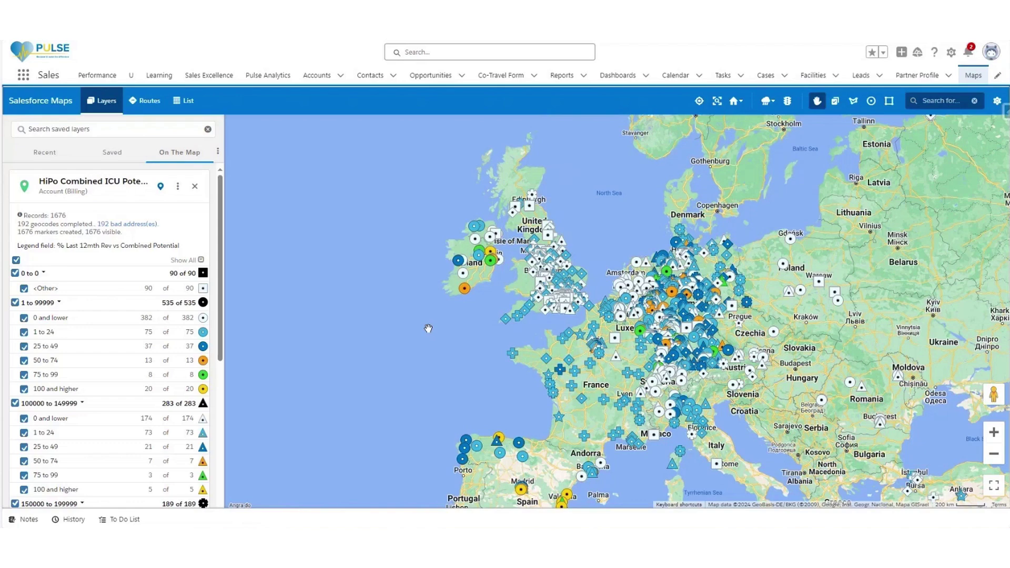
- Zoom and pan around Europe, ending zoomed in on Ireland and Great Britain
{"action": "scroll", "coordinate": [486, 333], "scroll_direction": "up", "scroll_amount": 2}
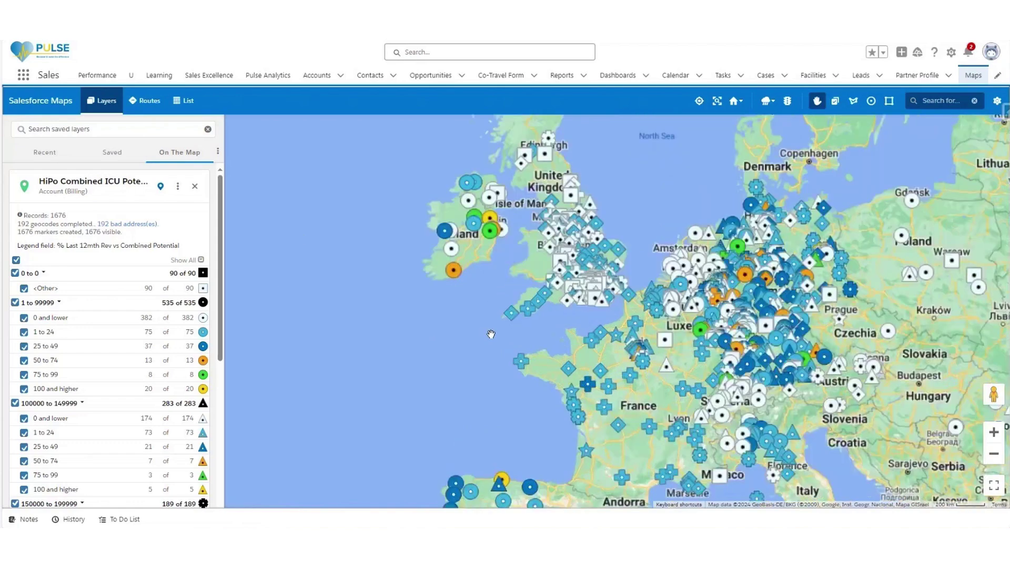
{"action": "scroll", "coordinate": [513, 415], "scroll_direction": "down", "scroll_amount": 1}
{"action": "scroll", "coordinate": [514, 415], "scroll_direction": "down", "scroll_amount": 1}
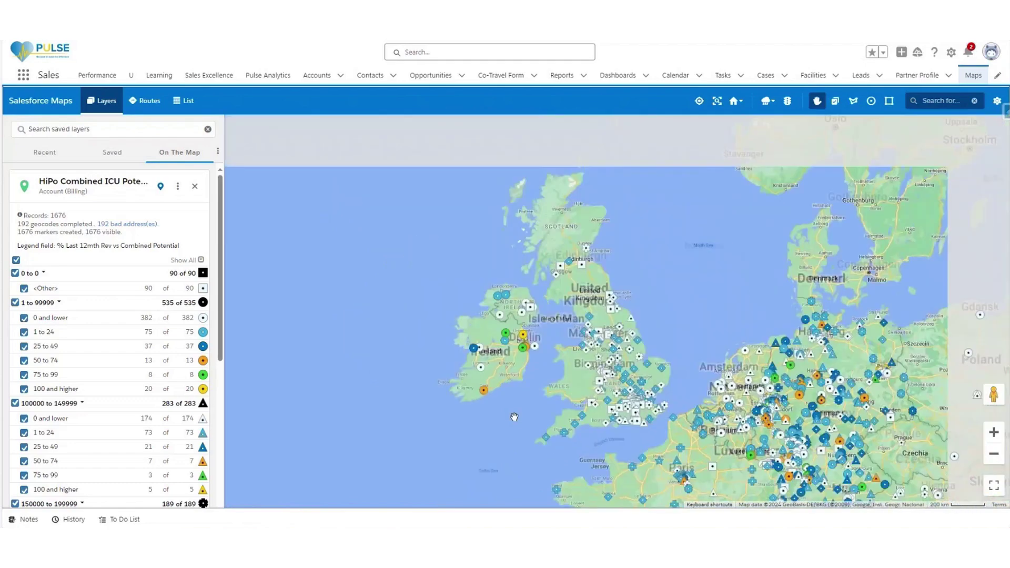
{"action": "left_click_drag", "start_coordinate": [514, 414], "coordinate": [489, 381]}
{"action": "scroll", "coordinate": [574, 368], "scroll_direction": "up", "scroll_amount": 1}
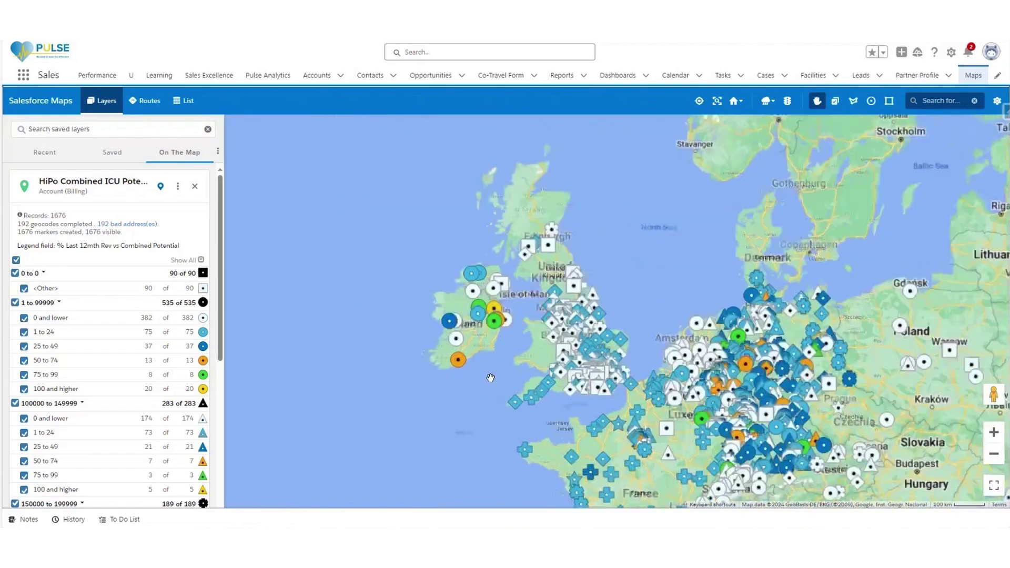
{"action": "scroll", "coordinate": [515, 393], "scroll_direction": "up", "scroll_amount": 1}
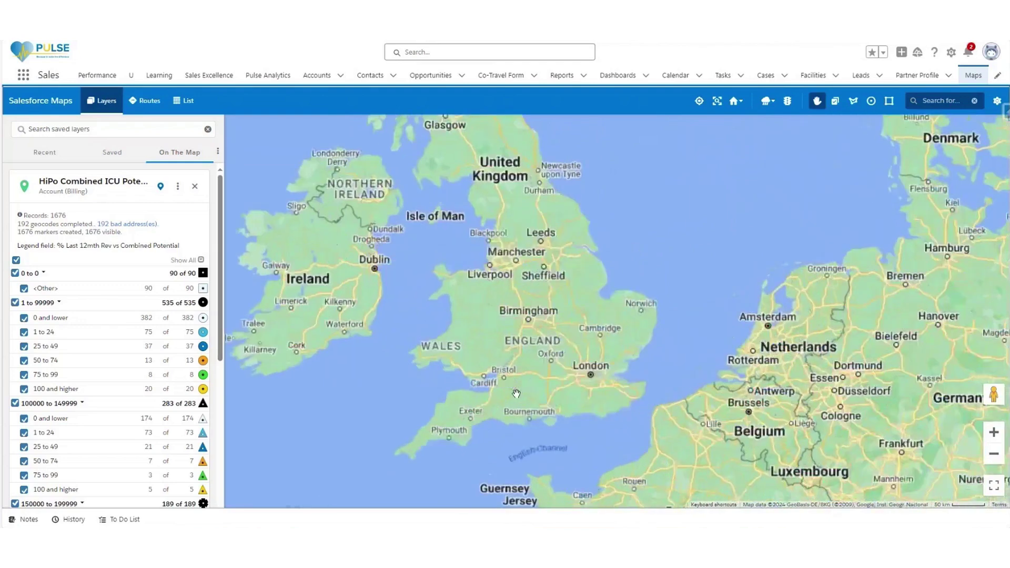
{"action": "scroll", "coordinate": [516, 399], "scroll_direction": "down", "scroll_amount": 3}
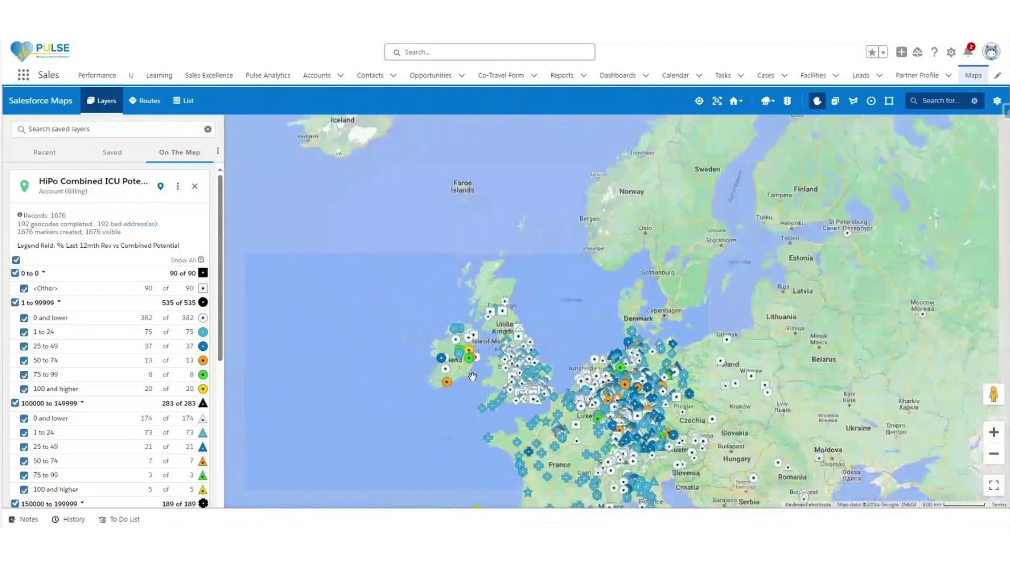
{"action": "left_click_drag", "start_coordinate": [491, 392], "coordinate": [342, 416]}
{"action": "left_click_drag", "start_coordinate": [632, 289], "coordinate": [473, 312]}
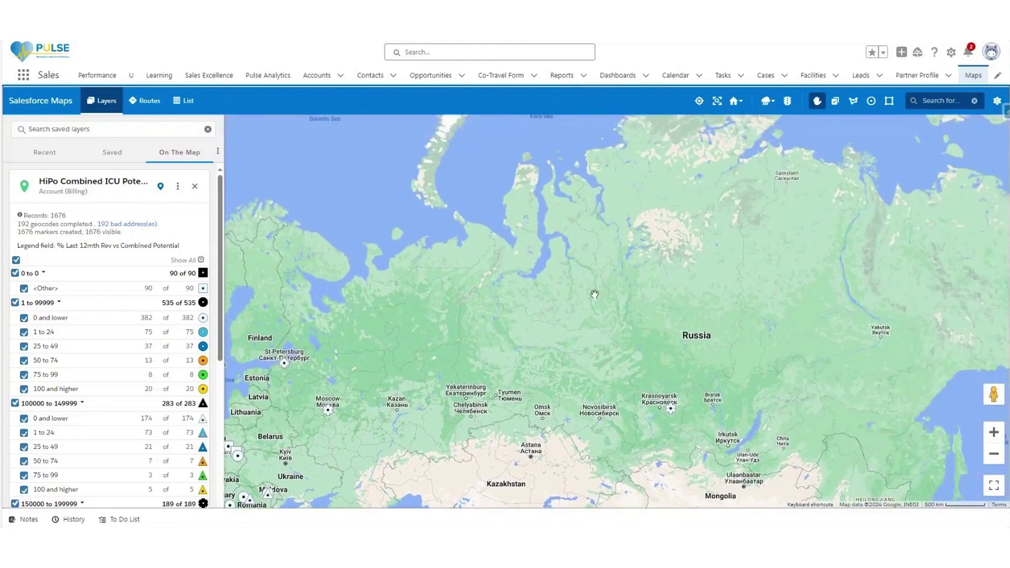
{"action": "left_click_drag", "start_coordinate": [297, 334], "coordinate": [433, 351]}
{"action": "left_click_drag", "start_coordinate": [295, 405], "coordinate": [473, 347]}
{"action": "left_click_drag", "start_coordinate": [429, 378], "coordinate": [474, 346]}
{"action": "scroll", "coordinate": [473, 346], "scroll_direction": "up", "scroll_amount": 3}
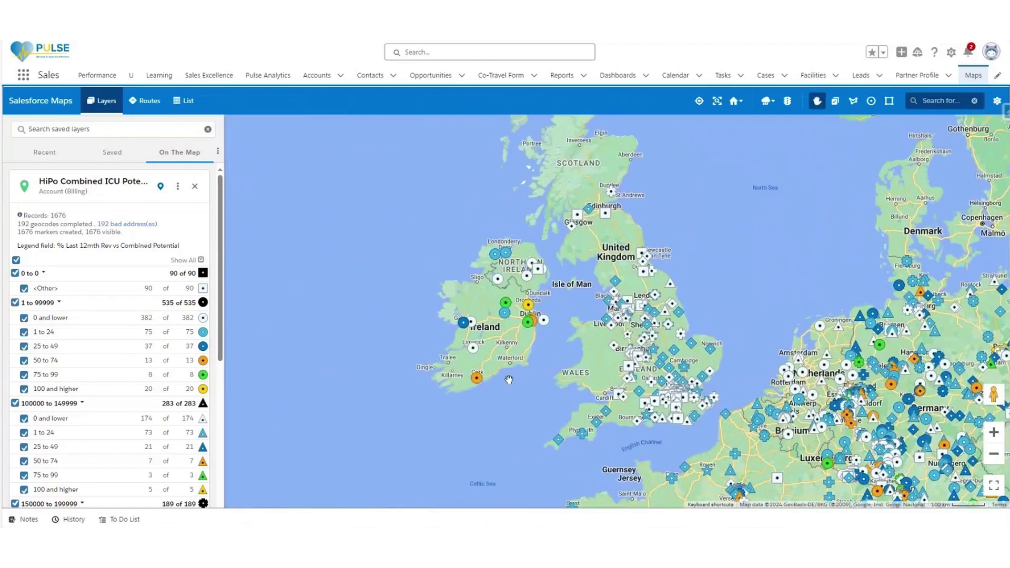
{"action": "scroll", "coordinate": [522, 407], "scroll_direction": "down", "scroll_amount": 1}
{"action": "scroll", "coordinate": [522, 408], "scroll_direction": "up", "scroll_amount": 1}
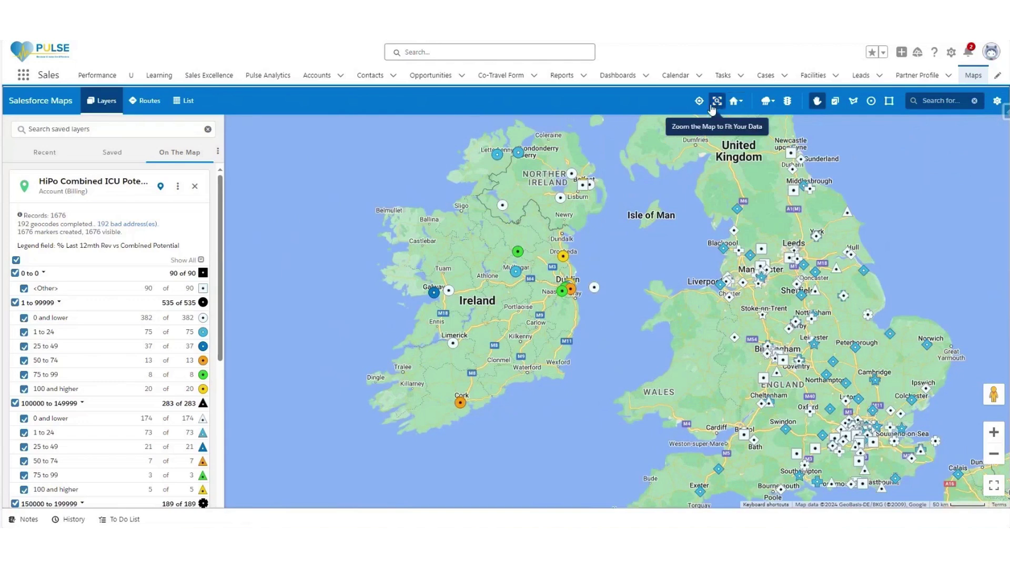
- Save the current Ireland and Great Britain view as the map's default view
{"action": "left_click", "coordinate": [742, 102]}
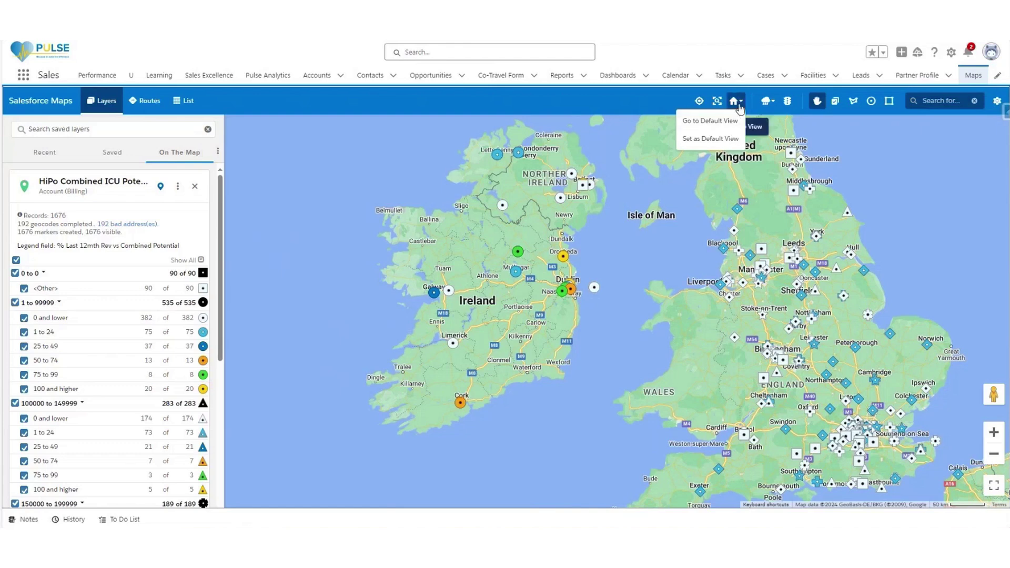
{"action": "left_click", "coordinate": [735, 139]}
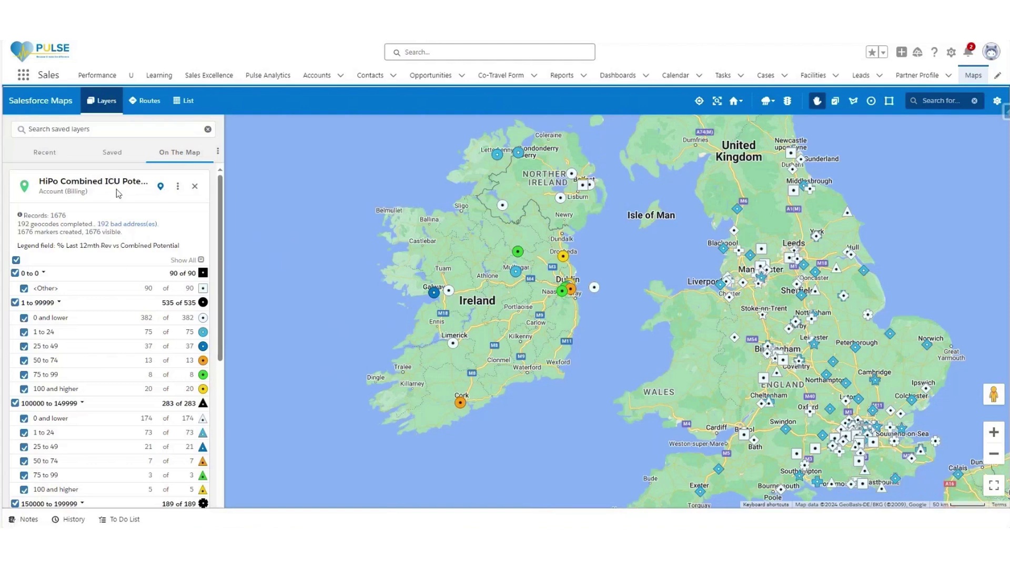
{"action": "scroll", "coordinate": [137, 258], "scroll_direction": "down", "scroll_amount": 1}
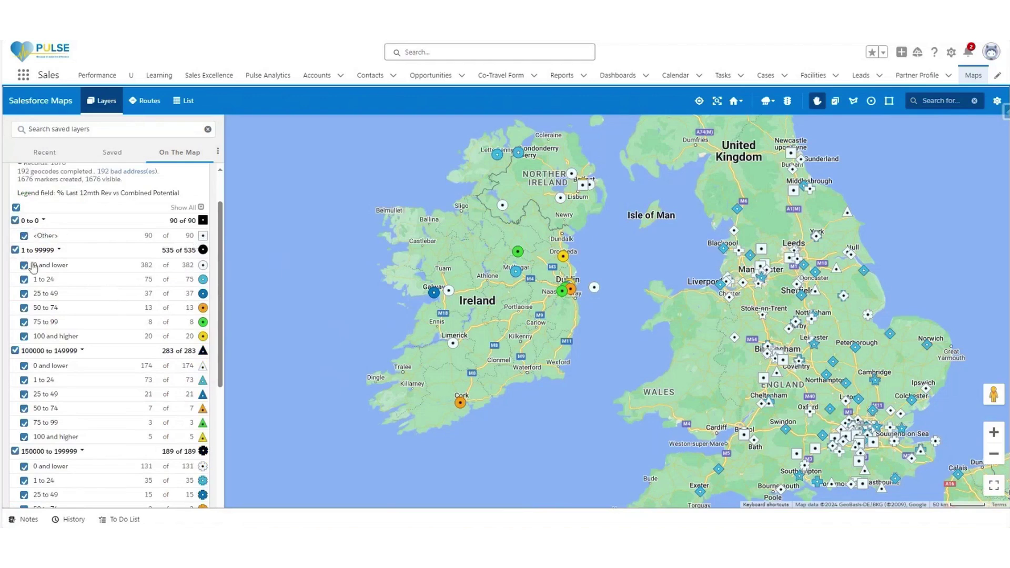
{"action": "scroll", "coordinate": [35, 277], "scroll_direction": "down", "scroll_amount": 2}
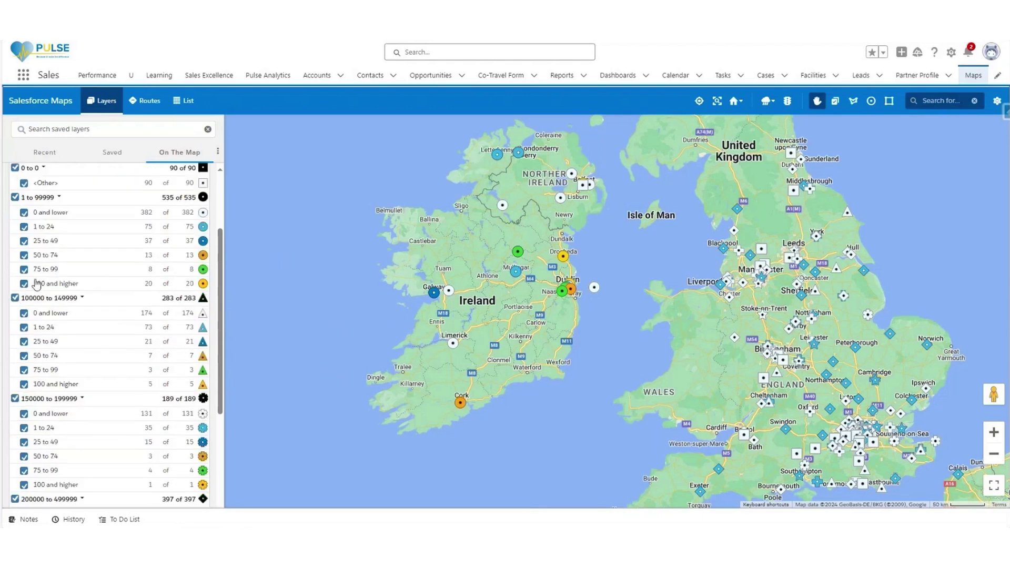
{"action": "scroll", "coordinate": [86, 308], "scroll_direction": "down", "scroll_amount": 1}
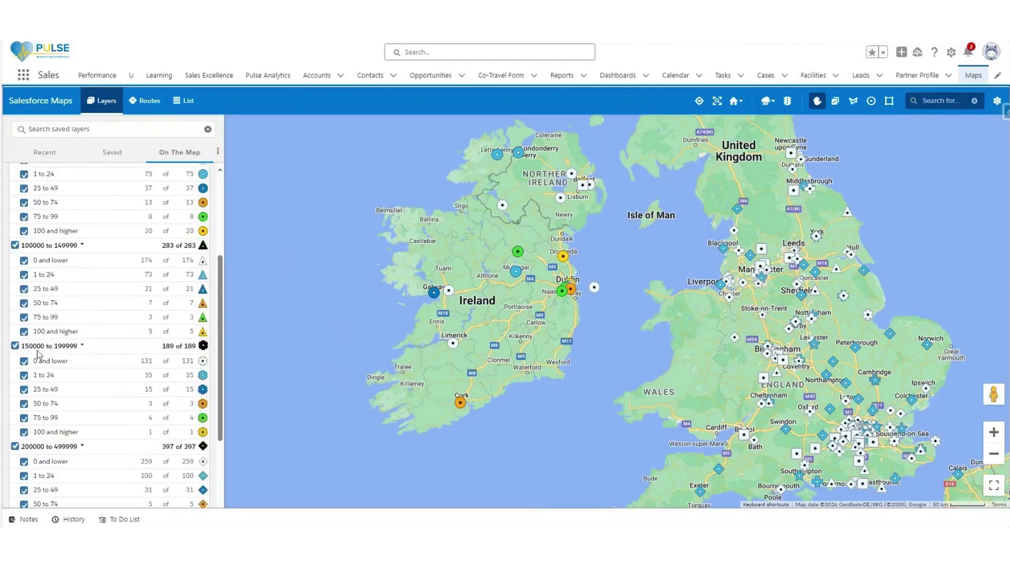
{"action": "scroll", "coordinate": [62, 353], "scroll_direction": "down", "scroll_amount": 1}
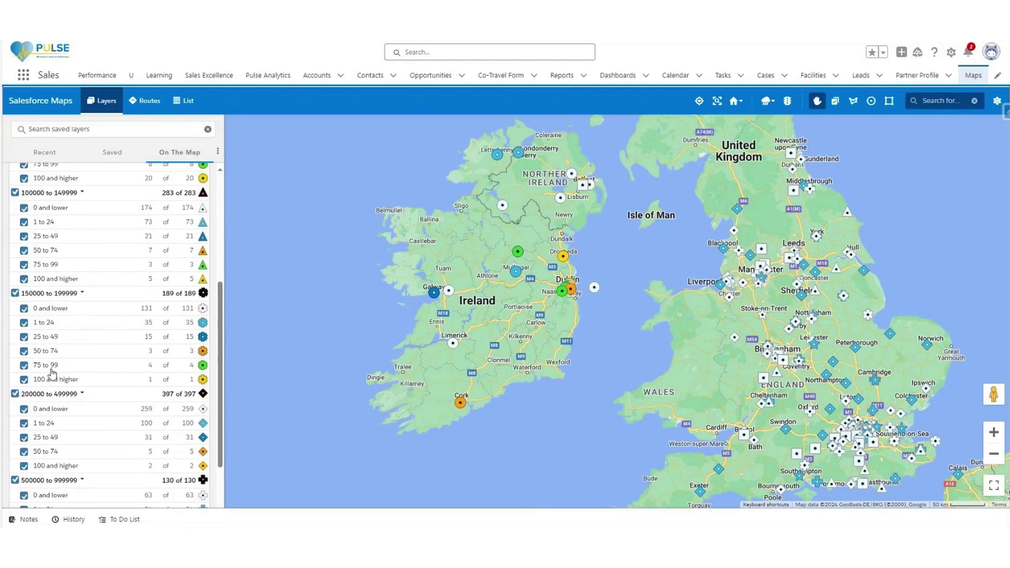
{"action": "scroll", "coordinate": [64, 396], "scroll_direction": "down", "scroll_amount": 1}
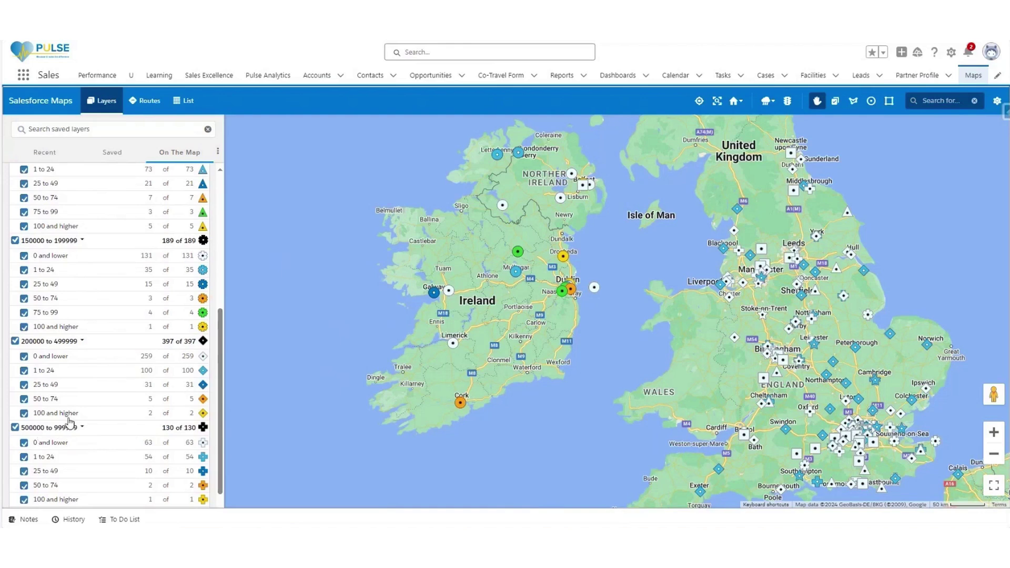
{"action": "scroll", "coordinate": [67, 421], "scroll_direction": "down", "scroll_amount": 1}
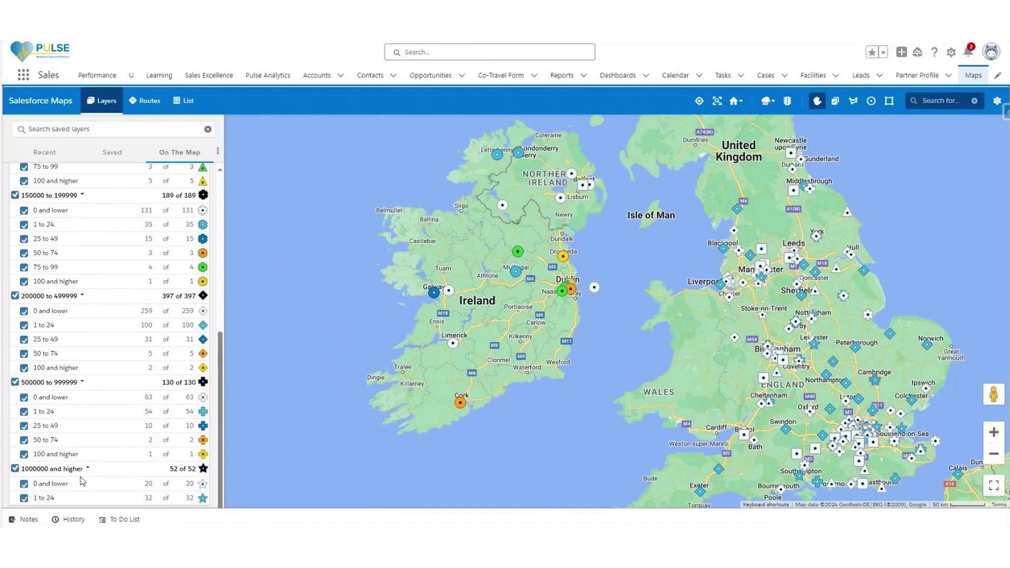
{"action": "scroll", "coordinate": [80, 478], "scroll_direction": "up", "scroll_amount": 3}
{"action": "scroll", "coordinate": [58, 306], "scroll_direction": "up", "scroll_amount": 1}
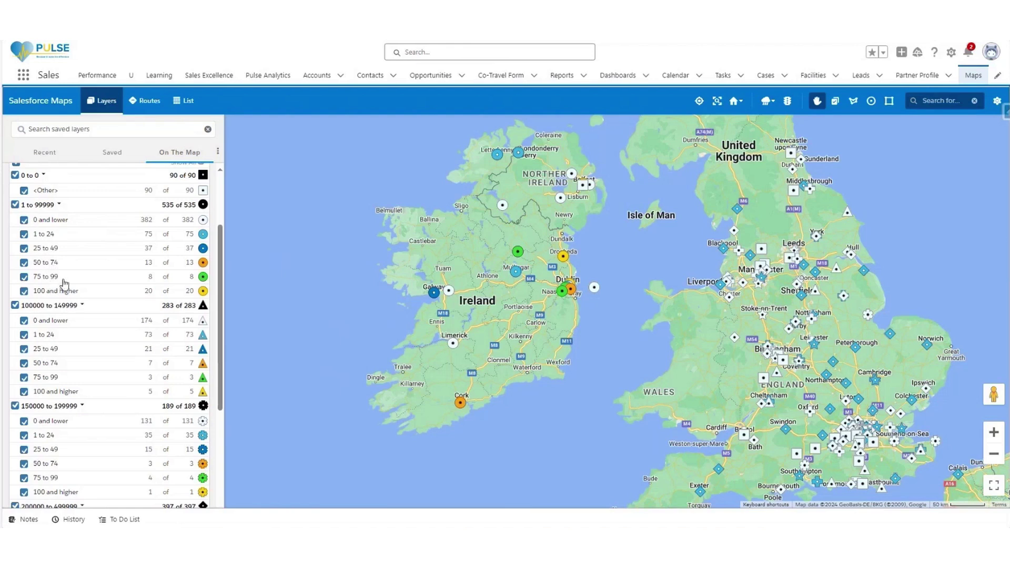
- Review the legend's revenue and percentage bands, then zoom the map out one level
{"action": "scroll", "coordinate": [74, 300], "scroll_direction": "up", "scroll_amount": 2}
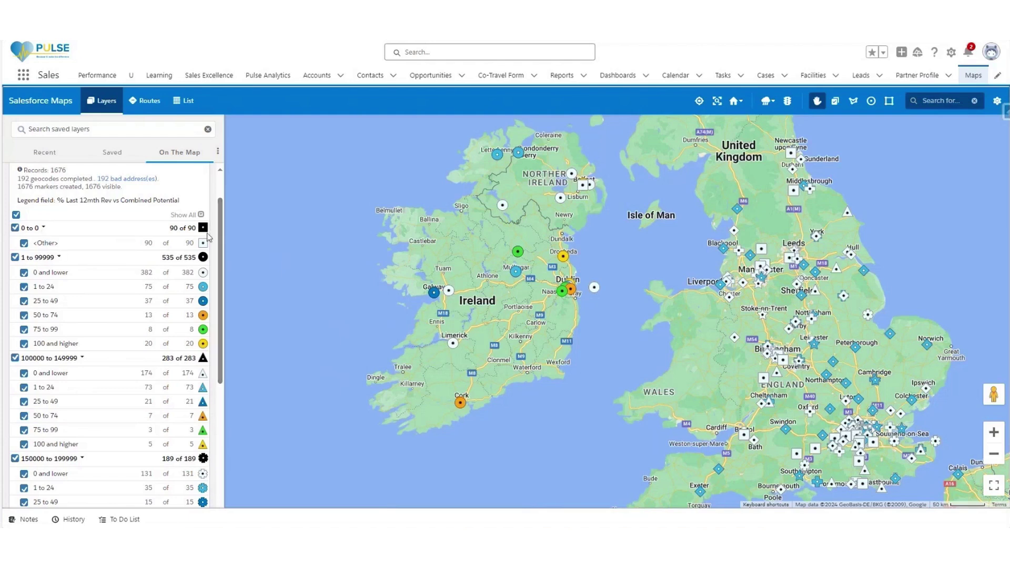
{"action": "scroll", "coordinate": [201, 262], "scroll_direction": "down", "scroll_amount": 2}
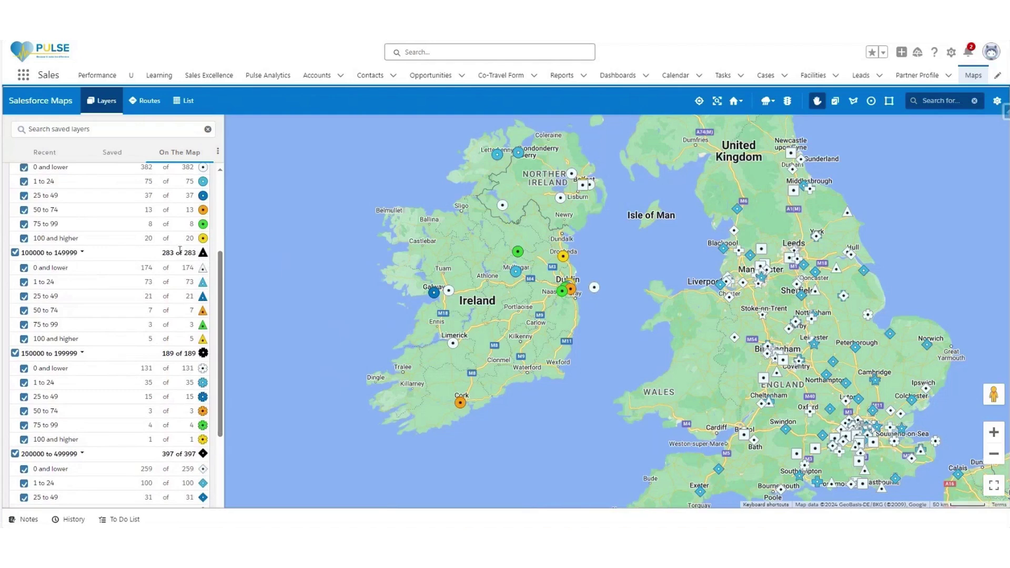
{"action": "scroll", "coordinate": [199, 258], "scroll_direction": "down", "scroll_amount": 3}
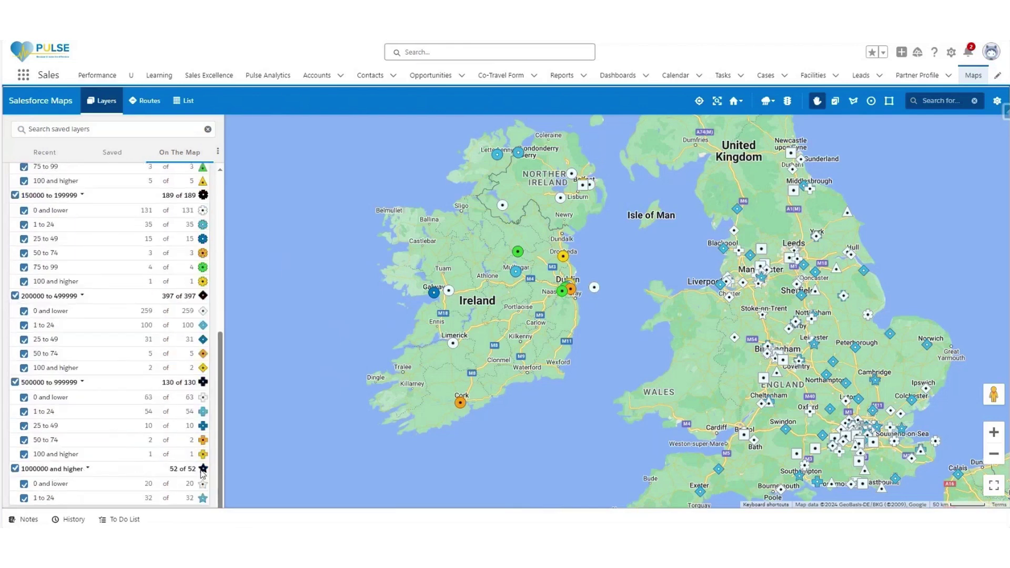
{"action": "scroll", "coordinate": [203, 471], "scroll_direction": "up", "scroll_amount": 5}
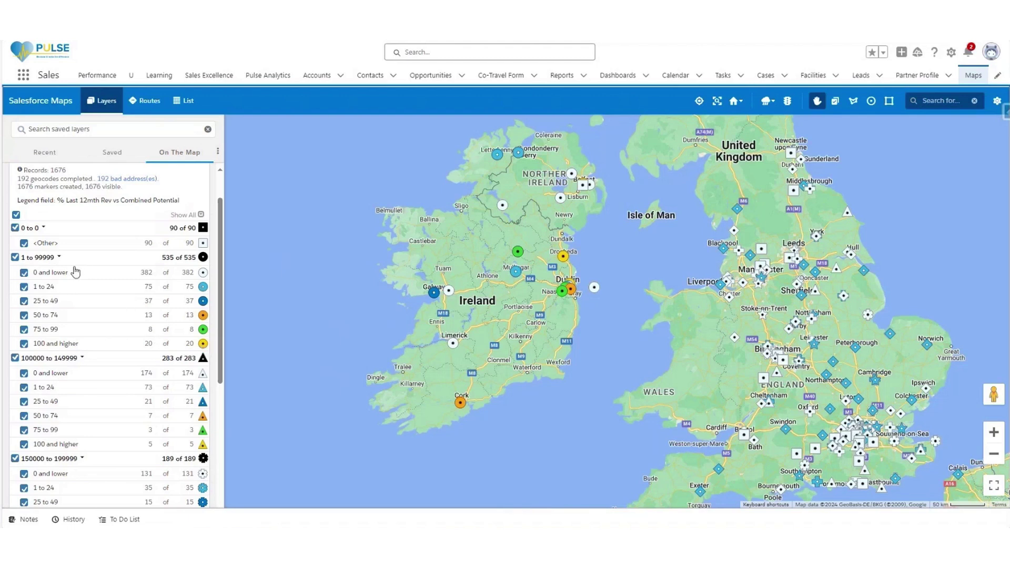
{"action": "scroll", "coordinate": [510, 282], "scroll_direction": "down", "scroll_amount": 1}
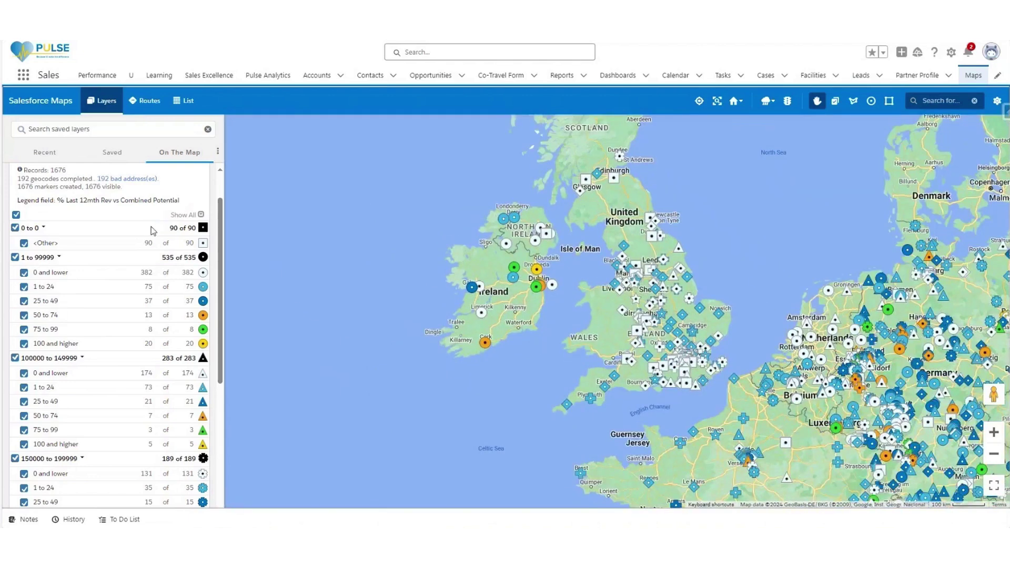
- Clear the legend's Show All box and show only the 1 to 99999 group
{"action": "left_click", "coordinate": [15, 214]}
{"action": "scroll", "coordinate": [35, 309], "scroll_direction": "down", "scroll_amount": 3}
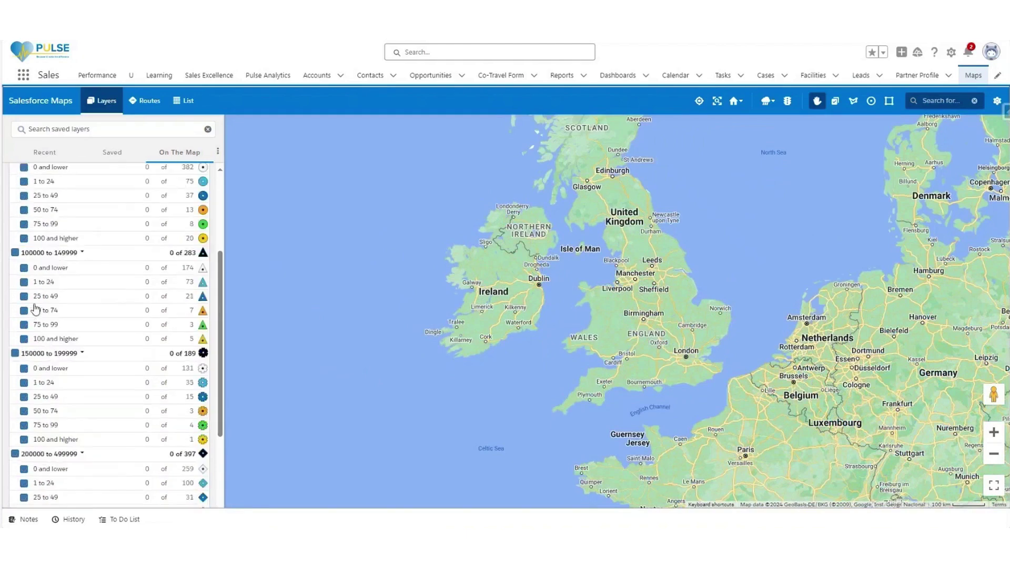
{"action": "scroll", "coordinate": [31, 308], "scroll_direction": "up", "scroll_amount": 2}
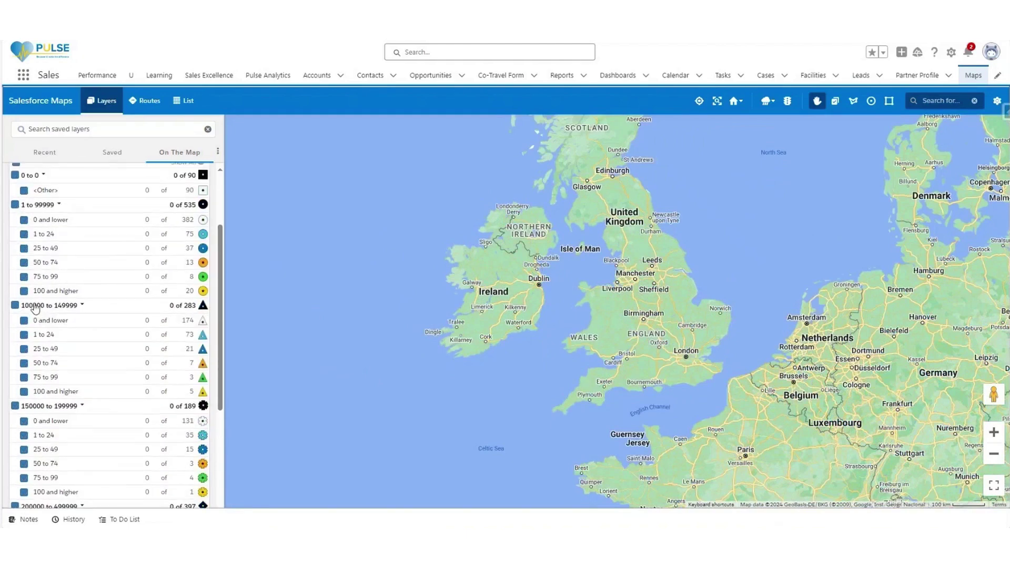
{"action": "left_click", "coordinate": [16, 206]}
{"action": "scroll", "coordinate": [19, 214], "scroll_direction": "up", "scroll_amount": 1}
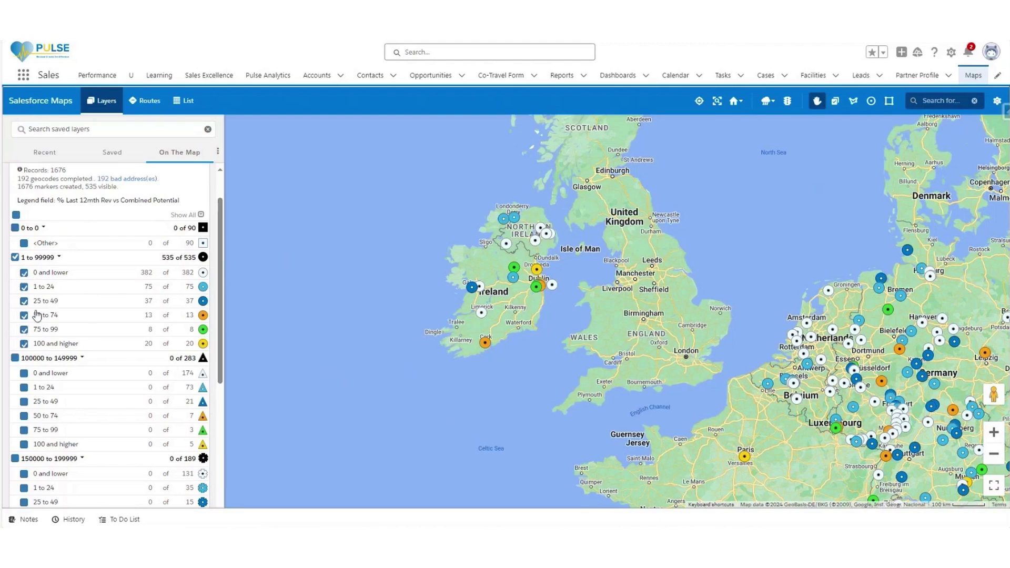
- Untick the 1 to 99999 sub-ranges, re-tick 75 to 99 and 100 and higher, then restore Show All
{"action": "left_click", "coordinate": [25, 273]}
{"action": "left_click", "coordinate": [25, 287]}
{"action": "left_click", "coordinate": [24, 301]}
{"action": "left_click", "coordinate": [24, 330]}
{"action": "left_click", "coordinate": [24, 343]}
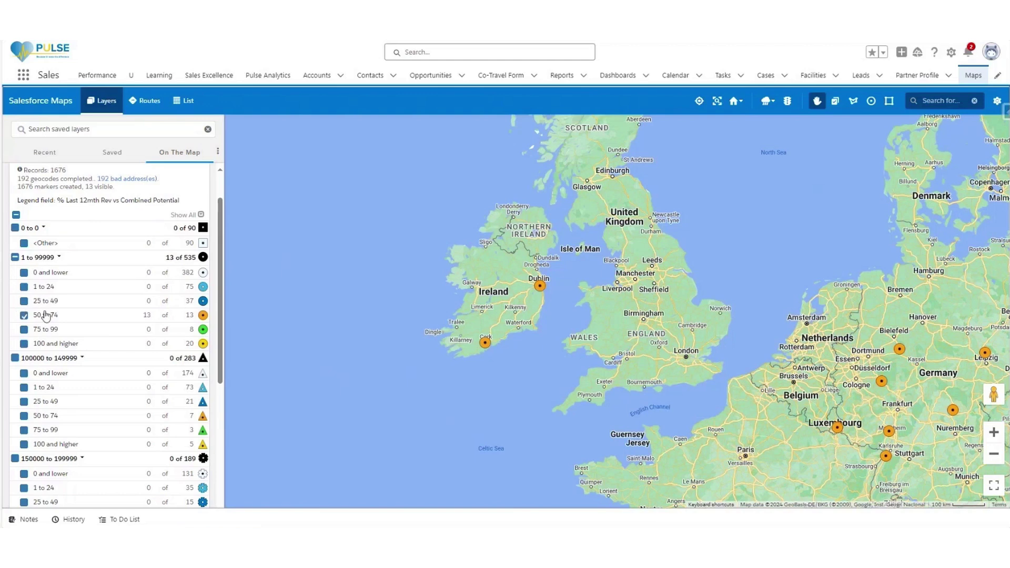
{"action": "left_click", "coordinate": [24, 330]}
{"action": "left_click", "coordinate": [25, 344]}
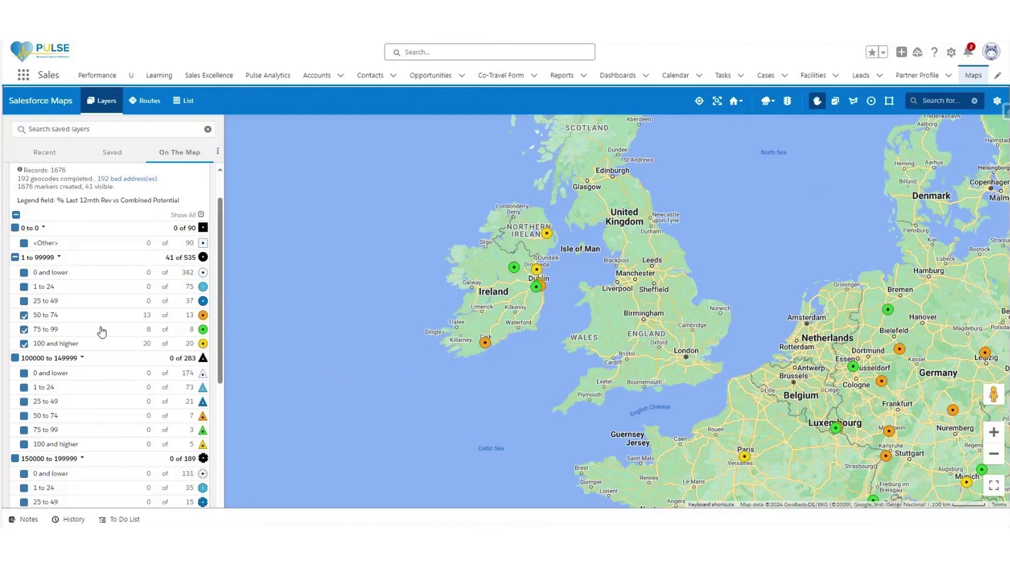
{"action": "left_click_drag", "start_coordinate": [461, 345], "coordinate": [417, 371]}
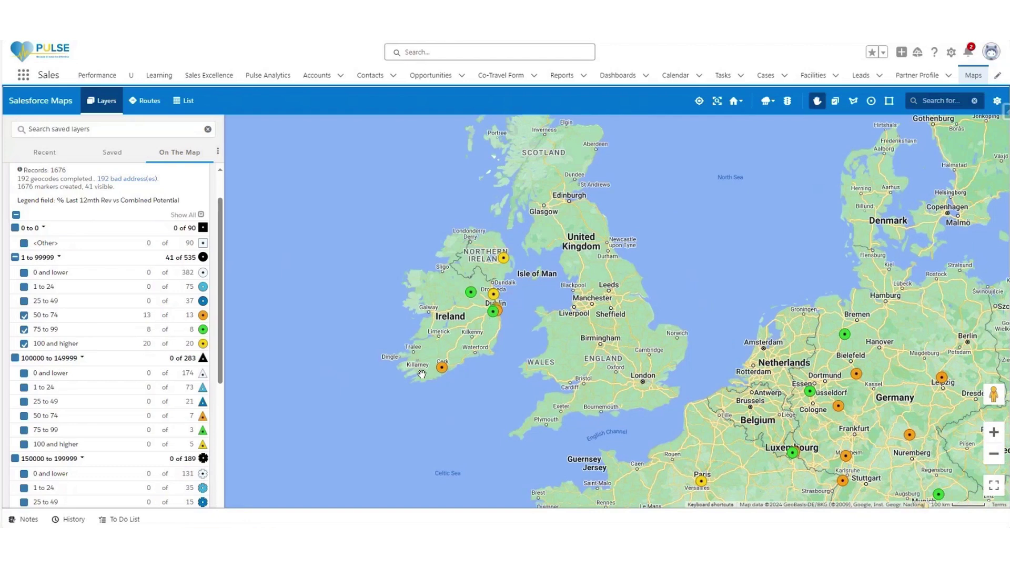
{"action": "left_click", "coordinate": [15, 214]}
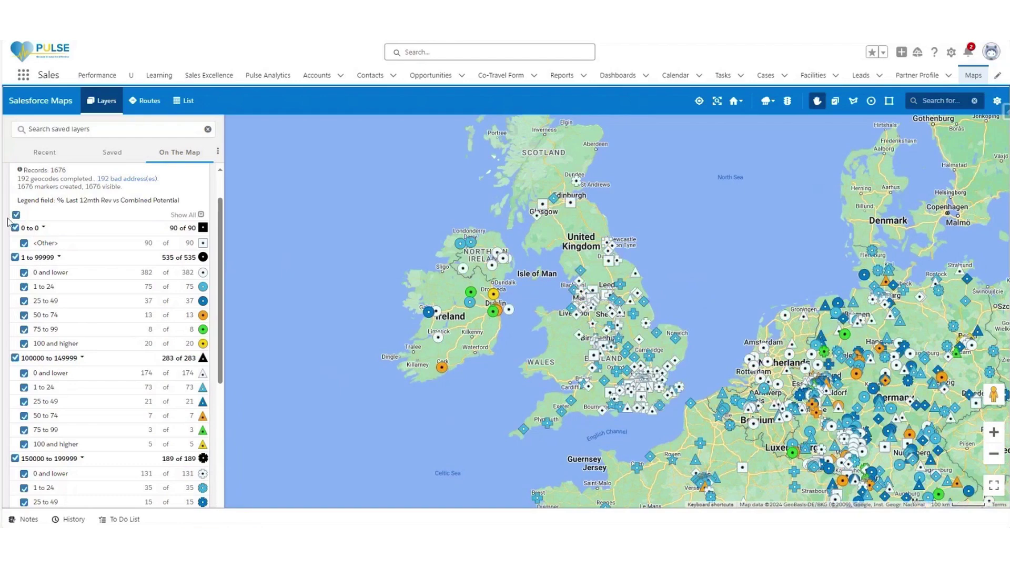
- Hide all markers, then show 75 to 99 and 100 and higher in the three lowest revenue bands
{"action": "left_click", "coordinate": [17, 215]}
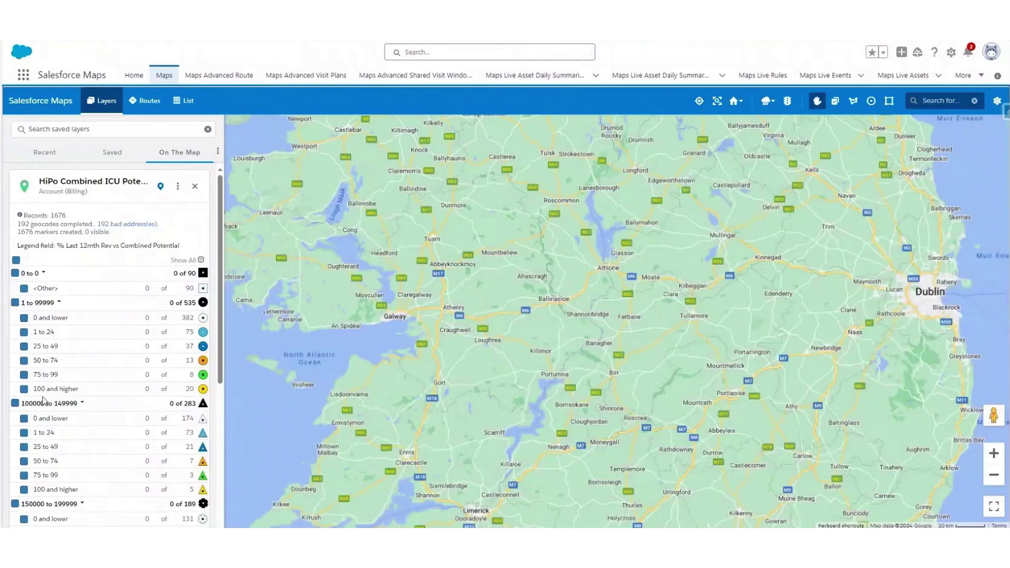
{"action": "scroll", "coordinate": [43, 400], "scroll_direction": "down", "scroll_amount": 1}
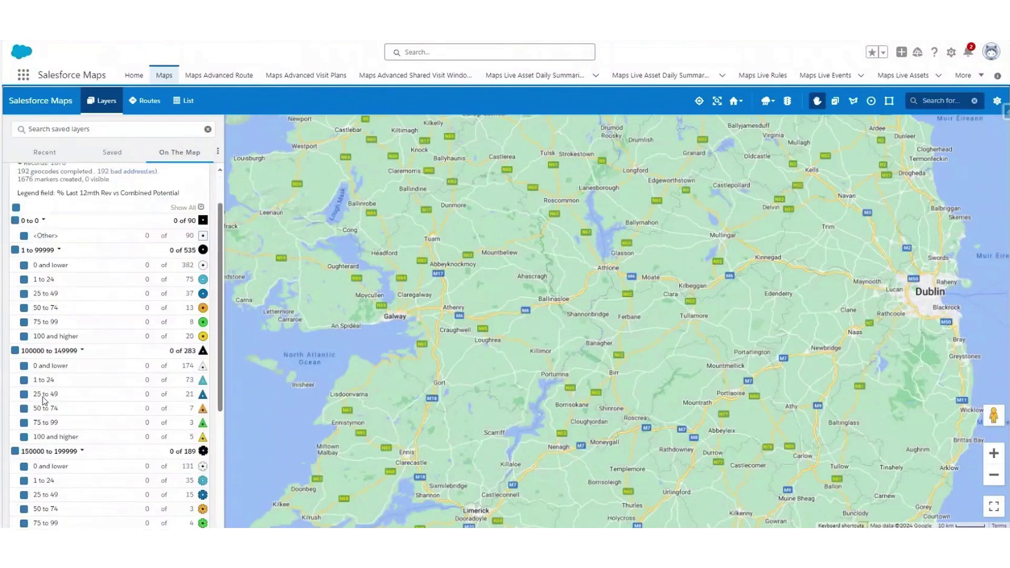
{"action": "left_click", "coordinate": [24, 322]}
{"action": "left_click", "coordinate": [23, 336]}
{"action": "scroll", "coordinate": [25, 352], "scroll_direction": "down", "scroll_amount": 1}
{"action": "left_click", "coordinate": [24, 370]}
{"action": "left_click", "coordinate": [23, 383]}
{"action": "scroll", "coordinate": [24, 377], "scroll_direction": "down", "scroll_amount": 2}
{"action": "left_click", "coordinate": [24, 366]}
{"action": "left_click", "coordinate": [24, 380]}
- Show 100 and higher in the 200000 to 499999 and 500000 to 999999 bands, then restore Show All
{"action": "scroll", "coordinate": [25, 392], "scroll_direction": "down", "scroll_amount": 1}
{"action": "left_click", "coordinate": [23, 398]}
{"action": "left_click", "coordinate": [24, 413]}
{"action": "scroll", "coordinate": [26, 412], "scroll_direction": "down", "scroll_amount": 1}
{"action": "left_click", "coordinate": [24, 375]}
{"action": "left_click", "coordinate": [24, 474]}
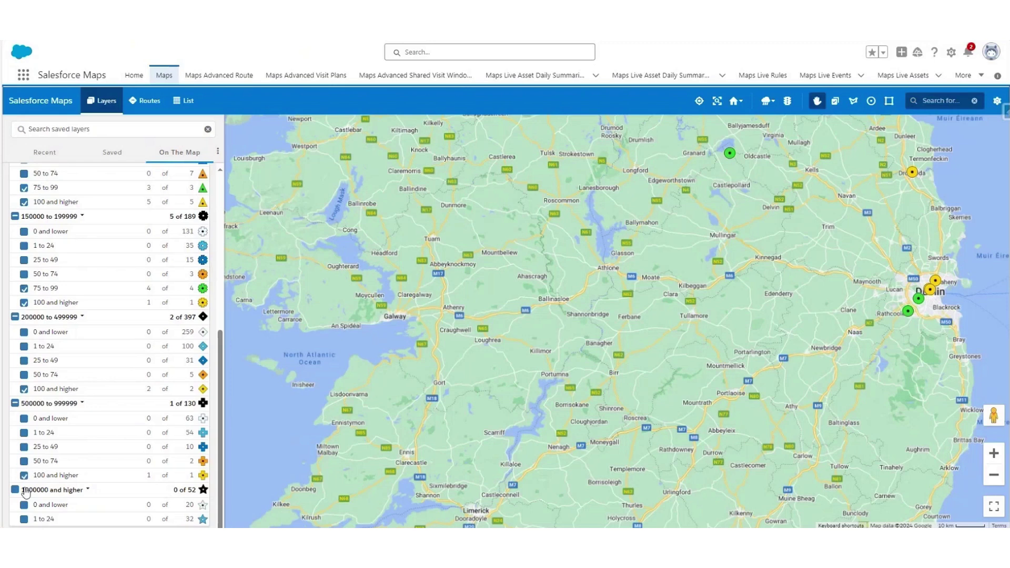
{"action": "scroll", "coordinate": [77, 480], "scroll_direction": "up", "scroll_amount": 5}
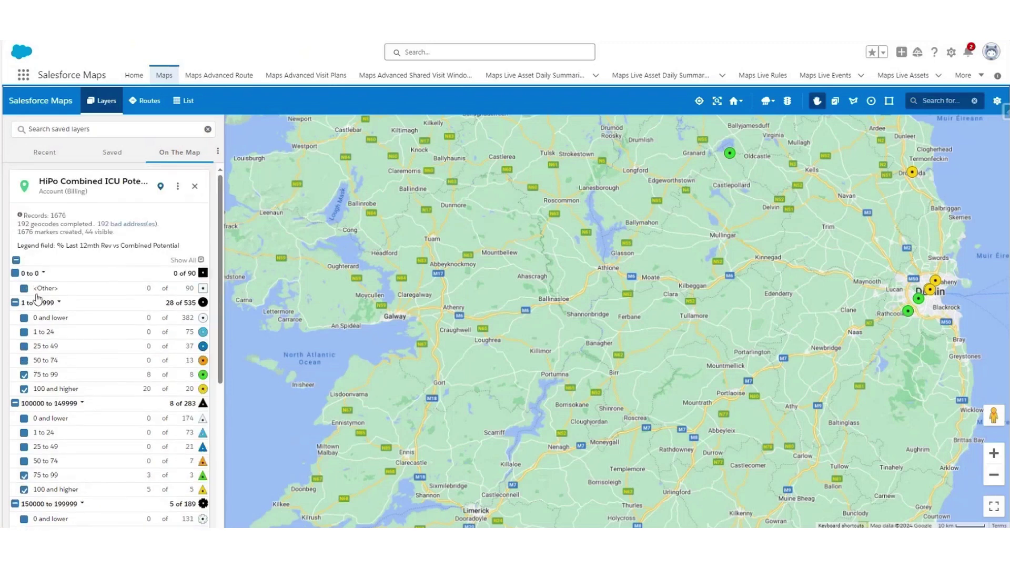
{"action": "left_click", "coordinate": [16, 260]}
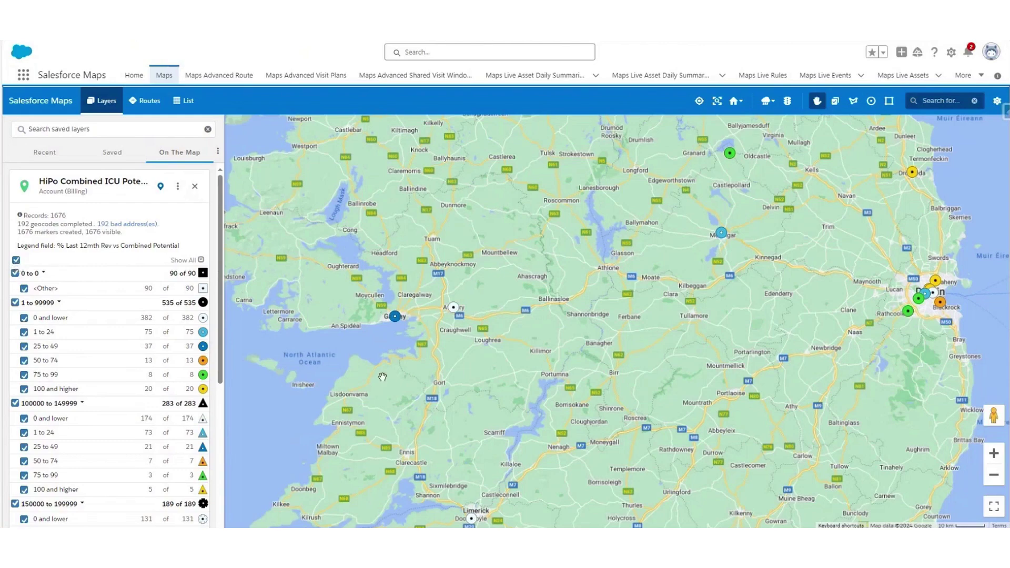
{"action": "scroll", "coordinate": [384, 377], "scroll_direction": "down", "scroll_amount": 1}
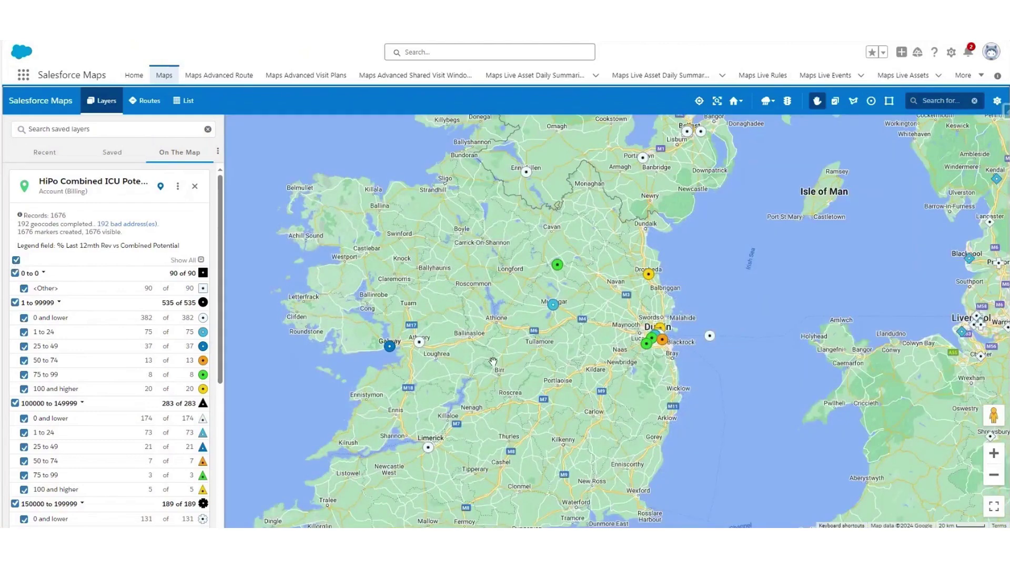
{"action": "scroll", "coordinate": [482, 365], "scroll_direction": "up", "scroll_amount": 1}
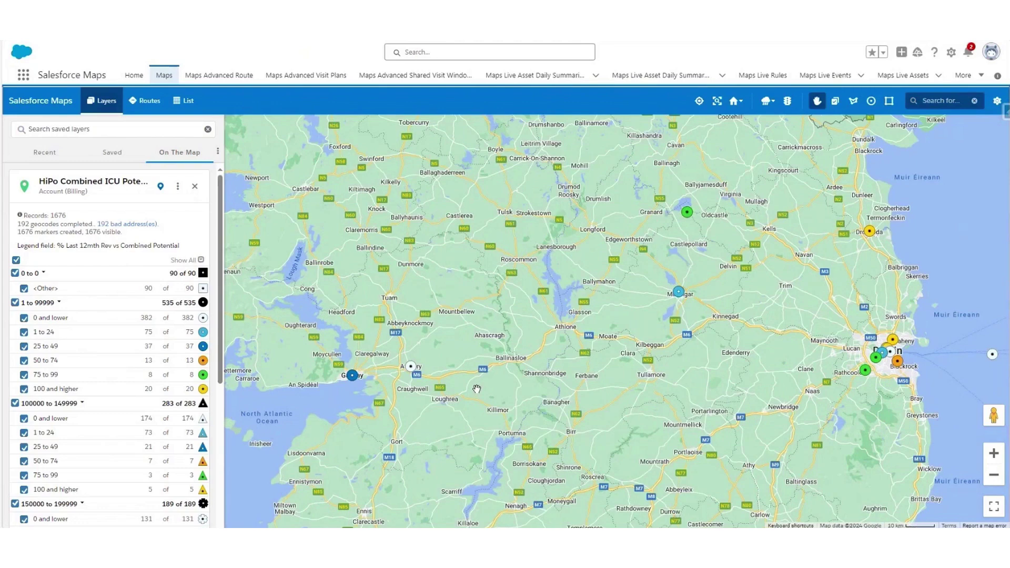
{"action": "left_click", "coordinate": [135, 224]}
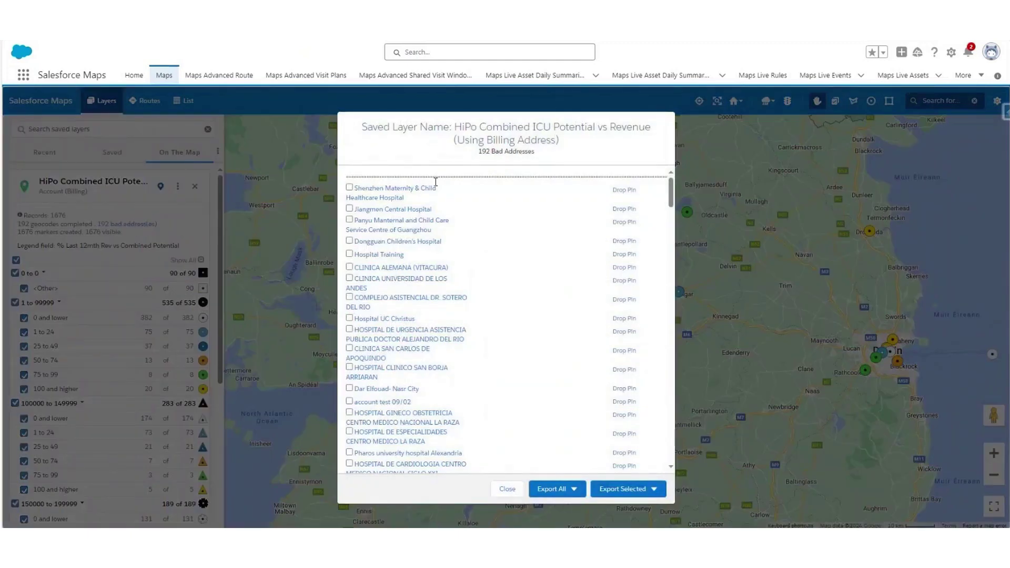
{"action": "scroll", "coordinate": [443, 258], "scroll_direction": "down", "scroll_amount": 3}
{"action": "scroll", "coordinate": [444, 258], "scroll_direction": "down", "scroll_amount": 1}
{"action": "left_click", "coordinate": [549, 488]}
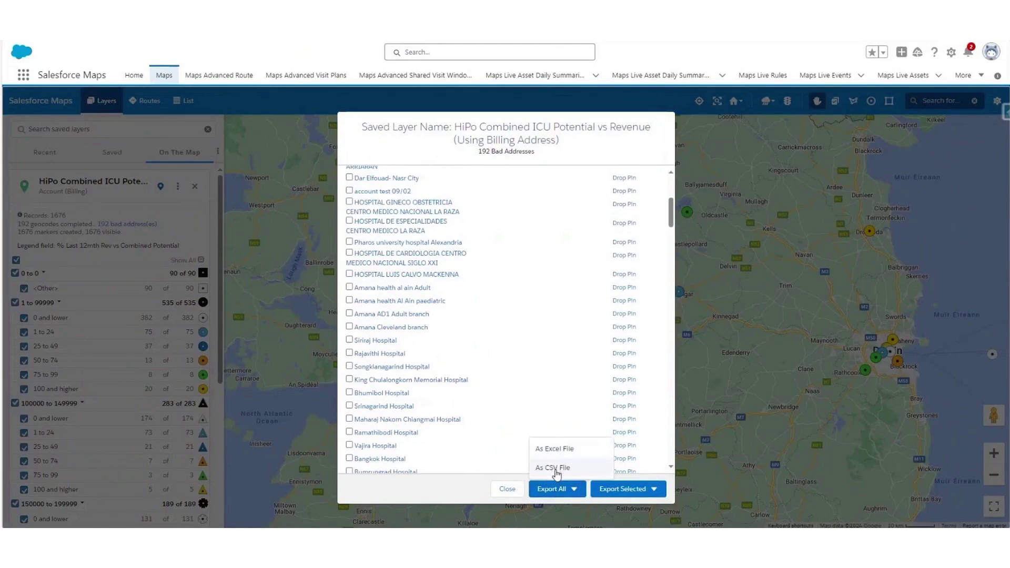
{"action": "left_click", "coordinate": [552, 468]}
{"action": "scroll", "coordinate": [480, 377], "scroll_direction": "down", "scroll_amount": 6}
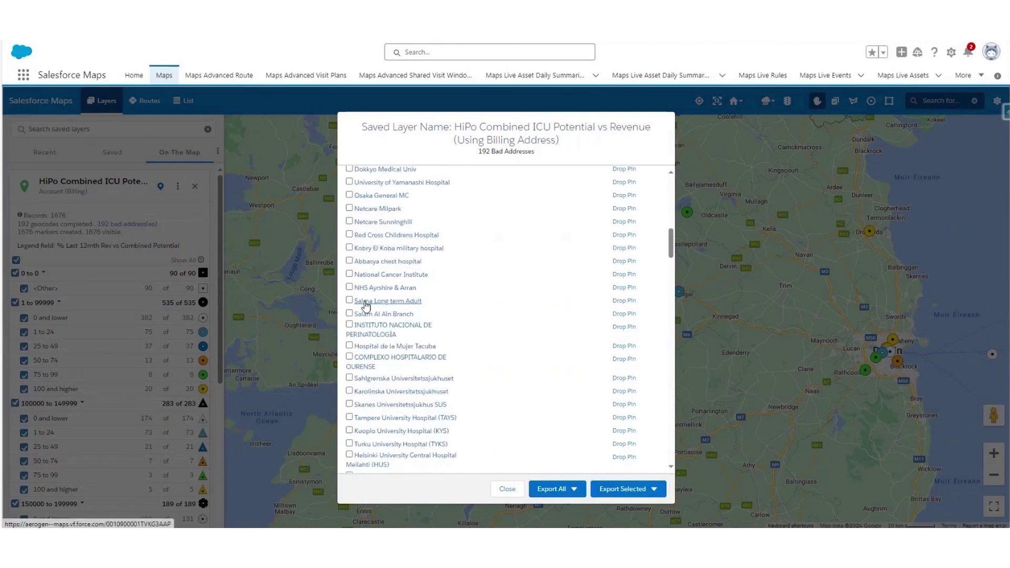
{"action": "left_click", "coordinate": [506, 489]}
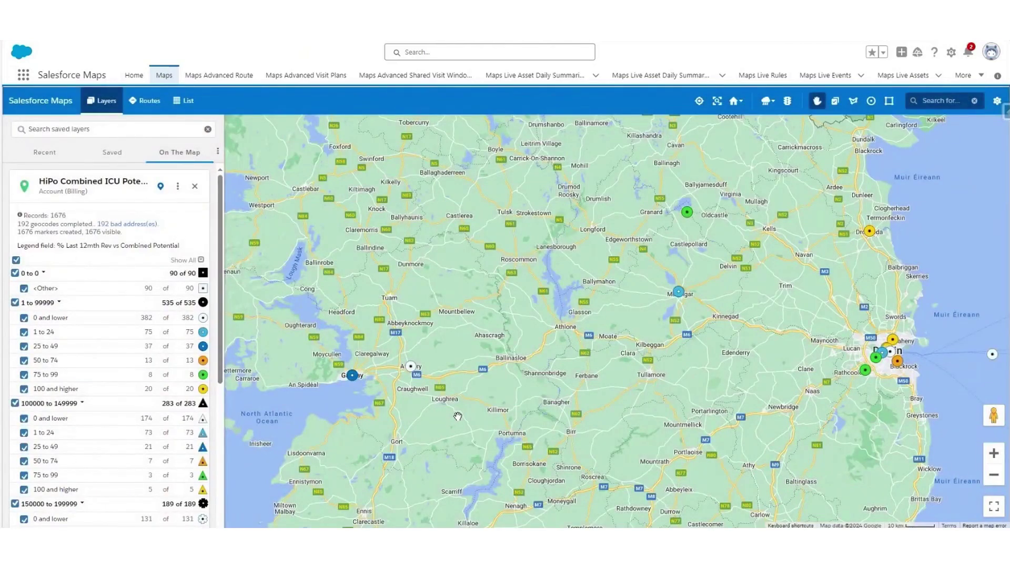
- Open the Demo Account Training marker near Athenry and view its Actions tab
{"action": "scroll", "coordinate": [458, 416], "scroll_direction": "up", "scroll_amount": 5}
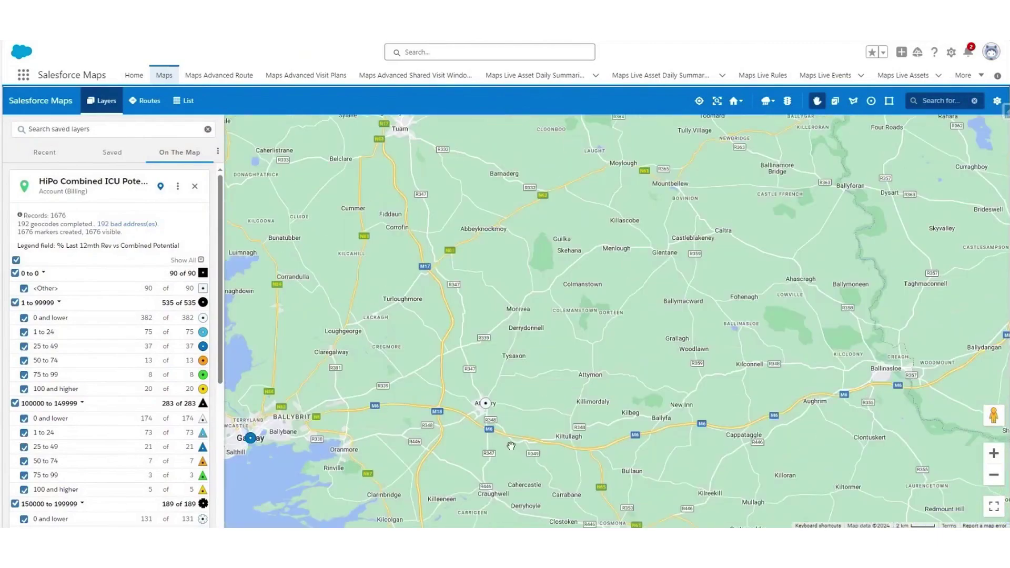
{"action": "scroll", "coordinate": [475, 396], "scroll_direction": "up", "scroll_amount": 1}
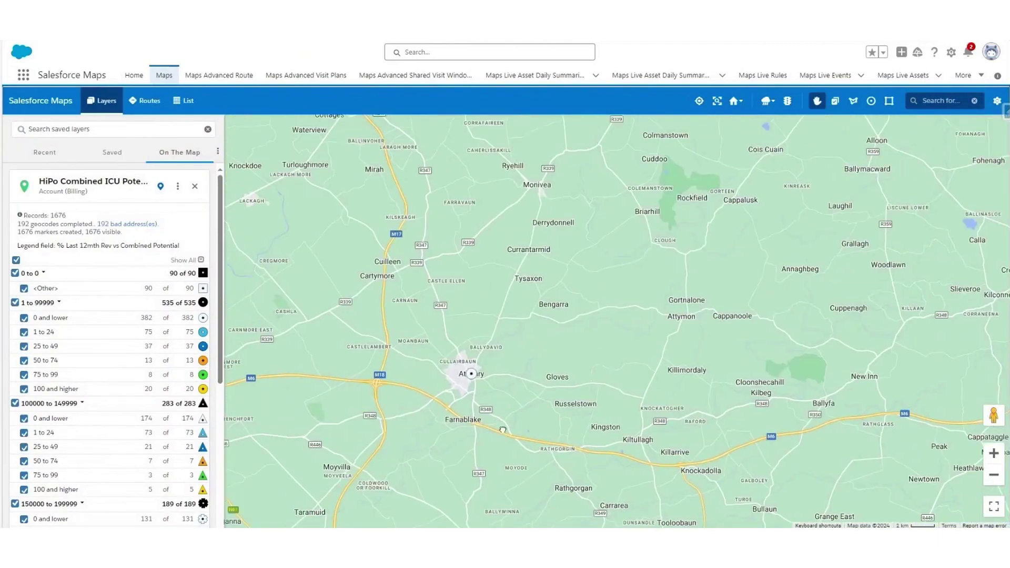
{"action": "left_click", "coordinate": [475, 377]}
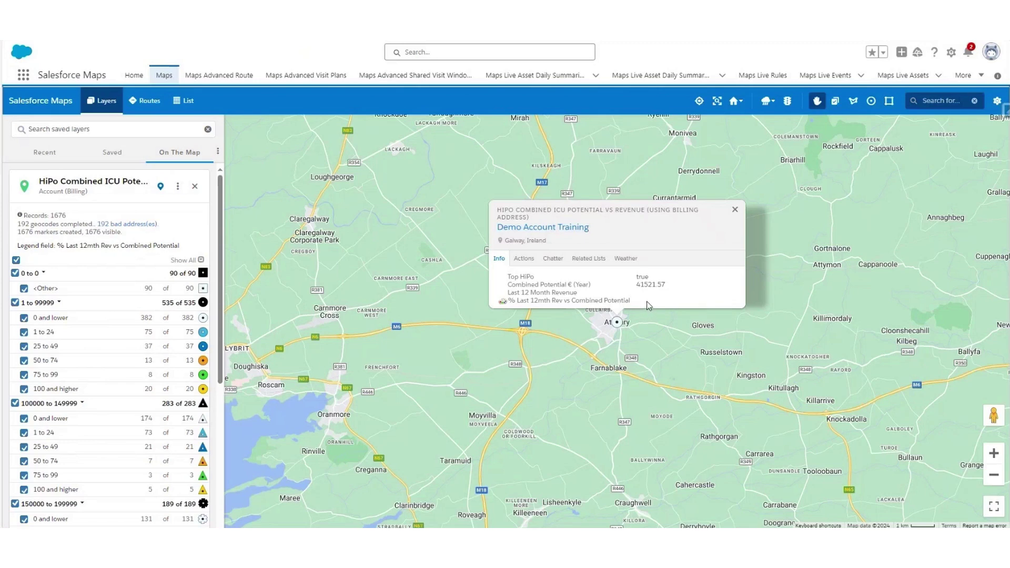
{"action": "left_click", "coordinate": [532, 261]}
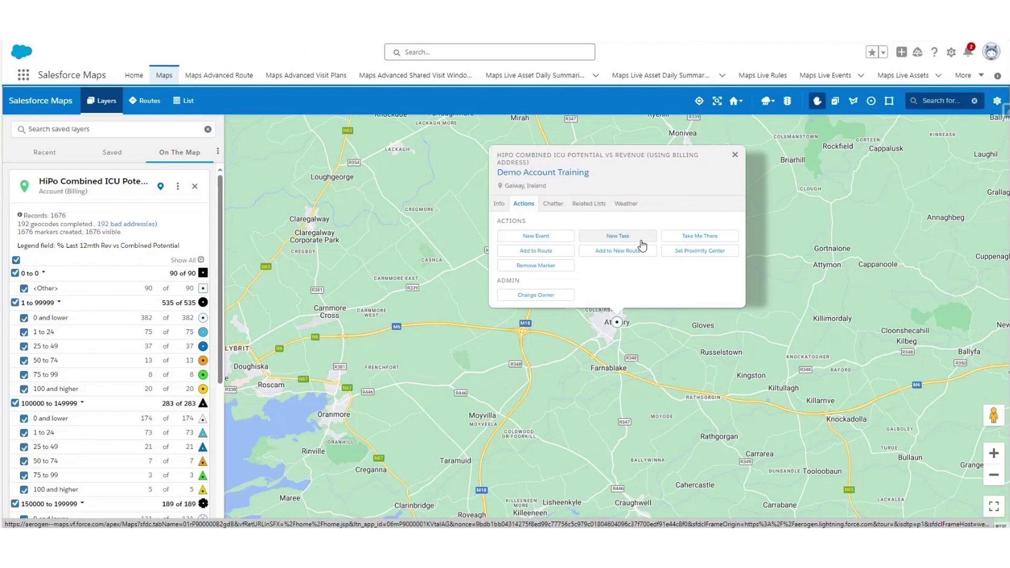
{"action": "left_click", "coordinate": [525, 237]}
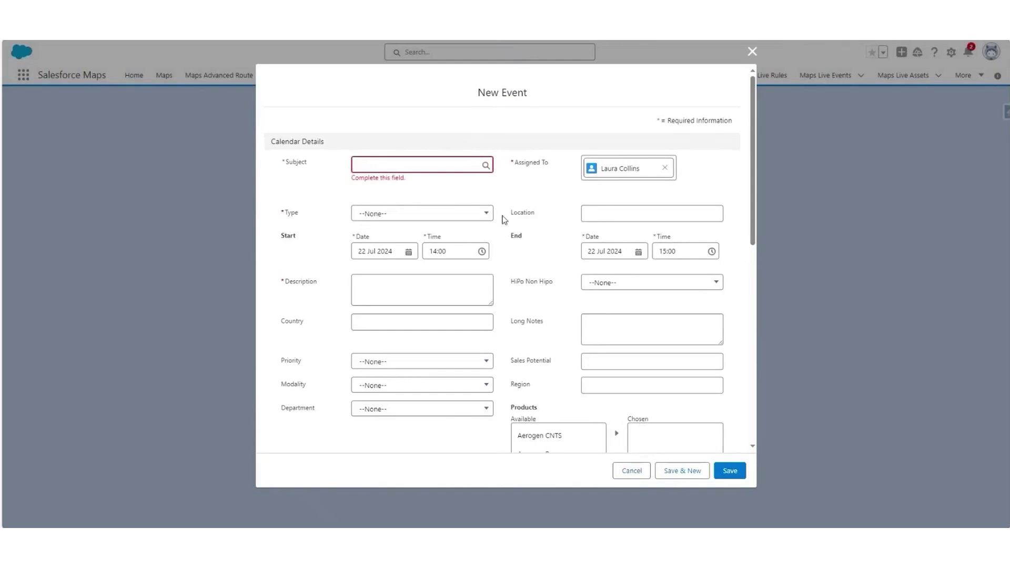
{"action": "scroll", "coordinate": [504, 220], "scroll_direction": "down", "scroll_amount": 10}
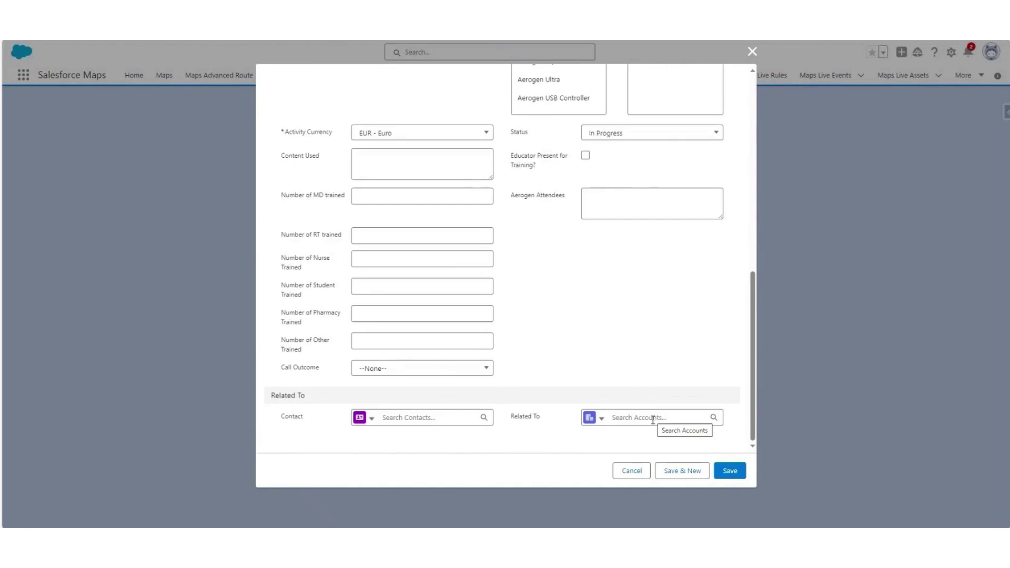
{"action": "left_click", "coordinate": [652, 419]}
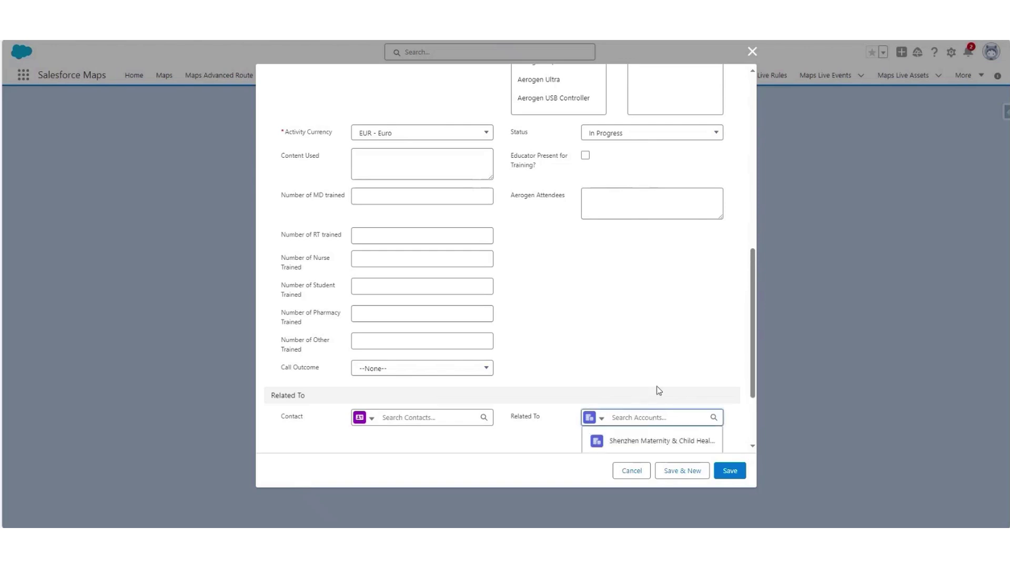
{"action": "left_click", "coordinate": [643, 381]}
{"action": "scroll", "coordinate": [645, 380], "scroll_direction": "up", "scroll_amount": 2}
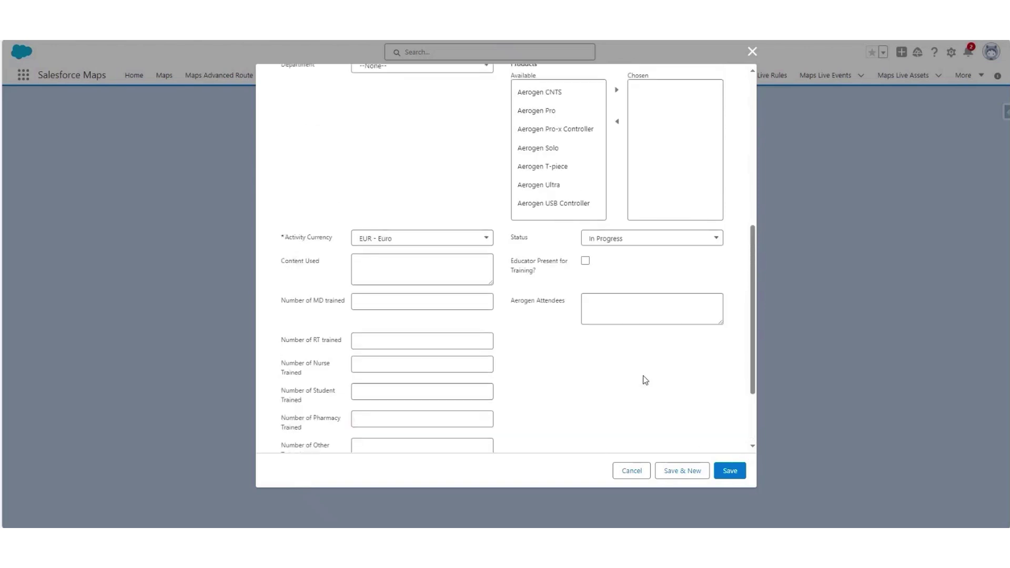
{"action": "scroll", "coordinate": [646, 379], "scroll_direction": "up", "scroll_amount": 7}
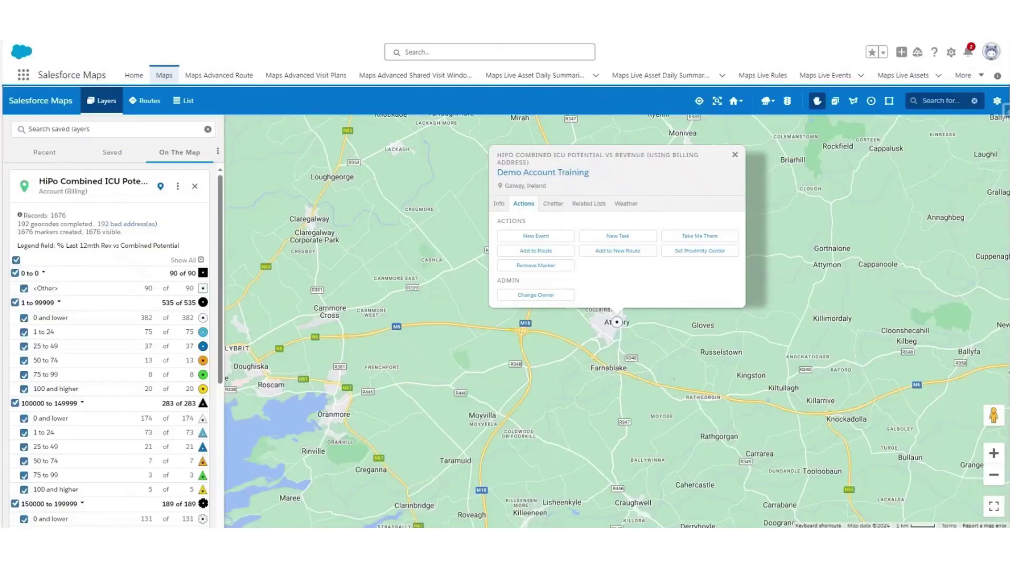
- Try New Task and Take Me There on Demo Account Training, then show the empty July 2024 Routes panel
{"action": "left_click", "coordinate": [624, 242]}
{"action": "left_click", "coordinate": [683, 242]}
{"action": "left_click", "coordinate": [150, 102]}
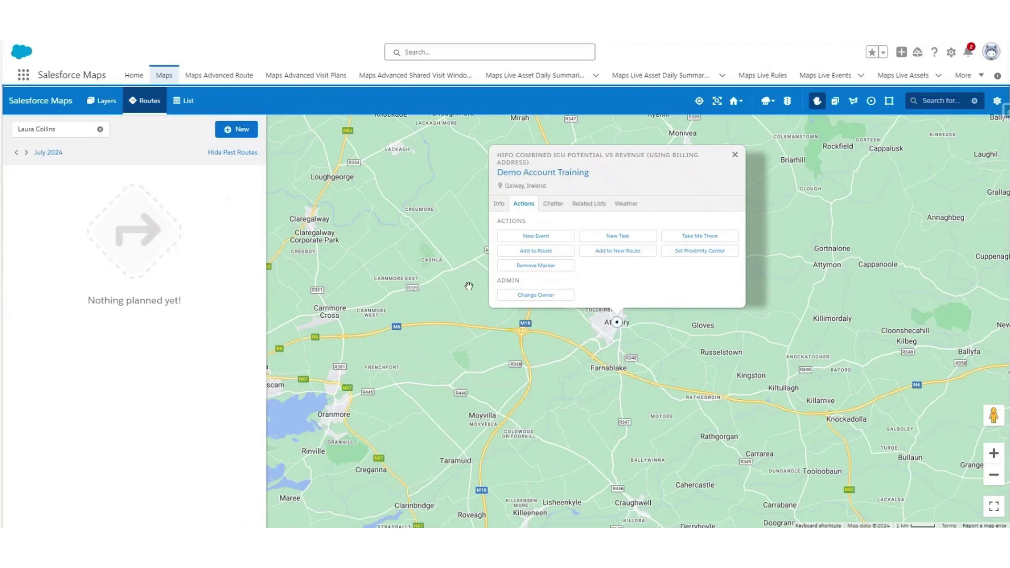
{"action": "left_click", "coordinate": [629, 338]}
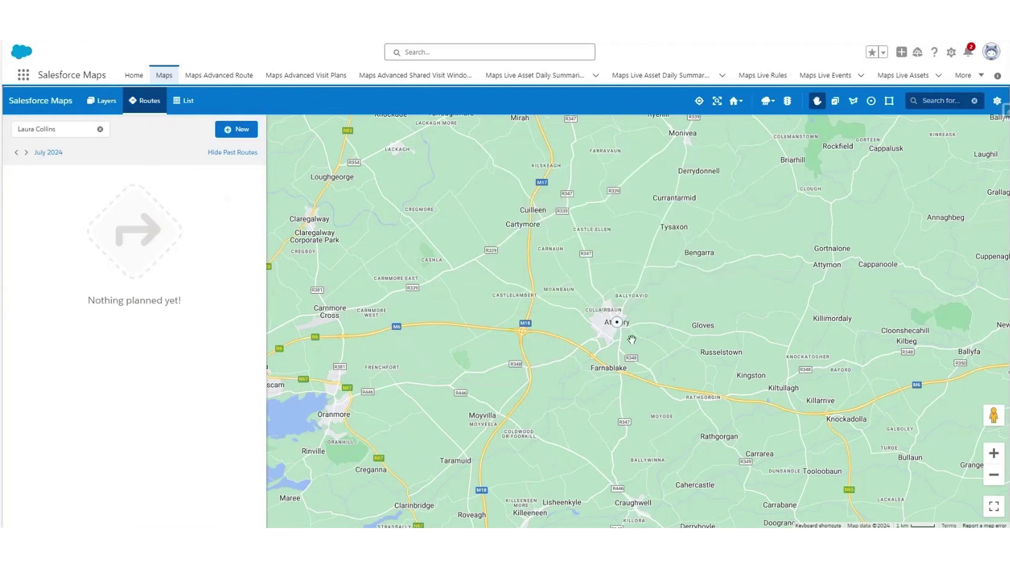
- Search 'Aerogen' and add its Galway Business Park place as a stop on a new route
{"action": "left_click", "coordinate": [936, 99]}
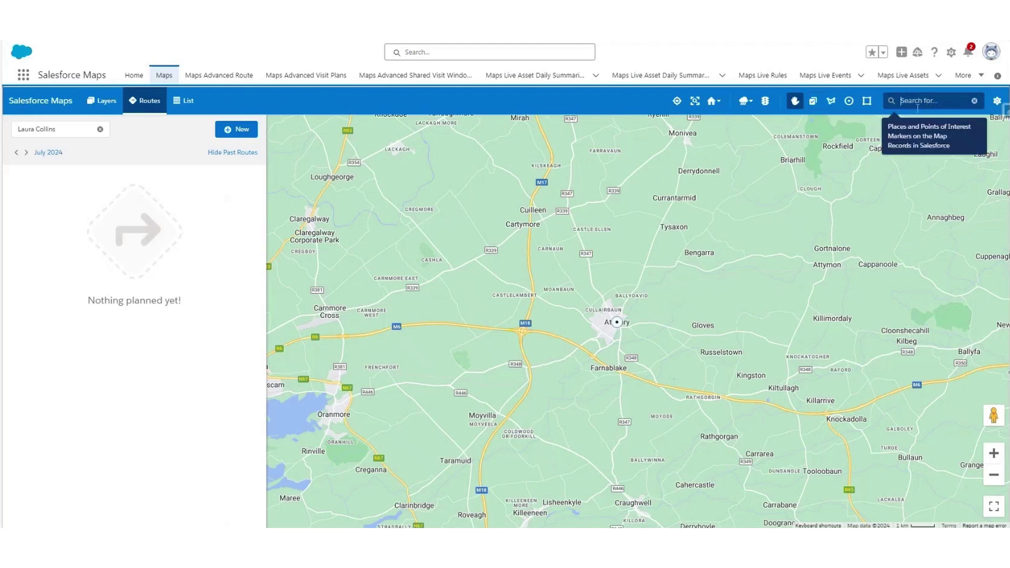
{"action": "type", "text": "Aerogen"}
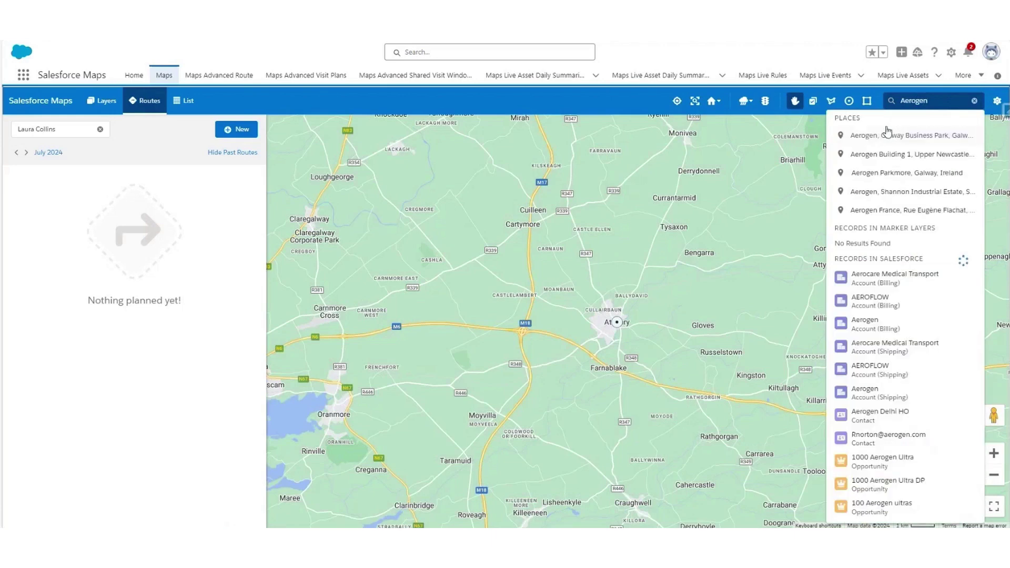
{"action": "left_click", "coordinate": [895, 138]}
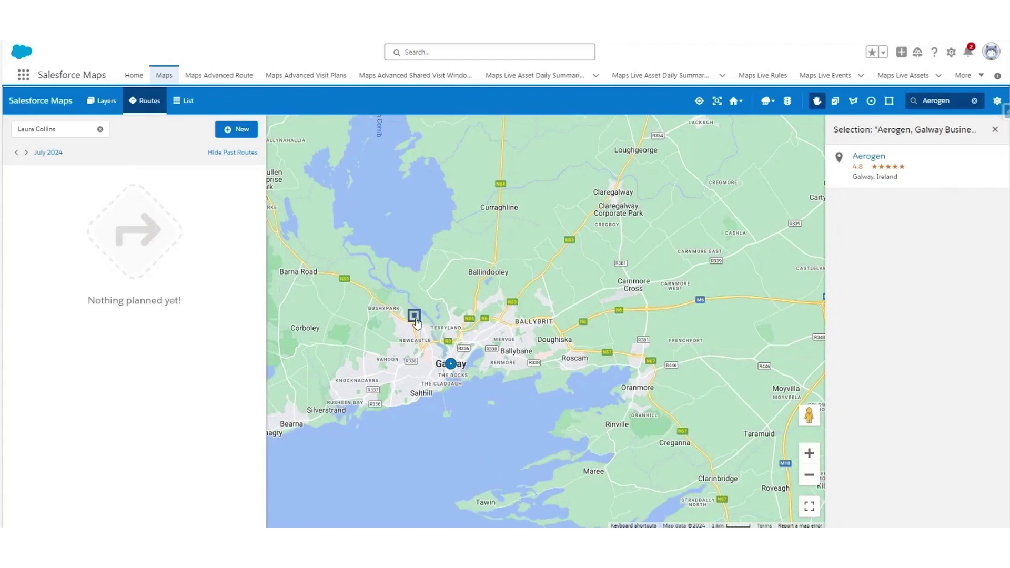
{"action": "left_click", "coordinate": [416, 321]}
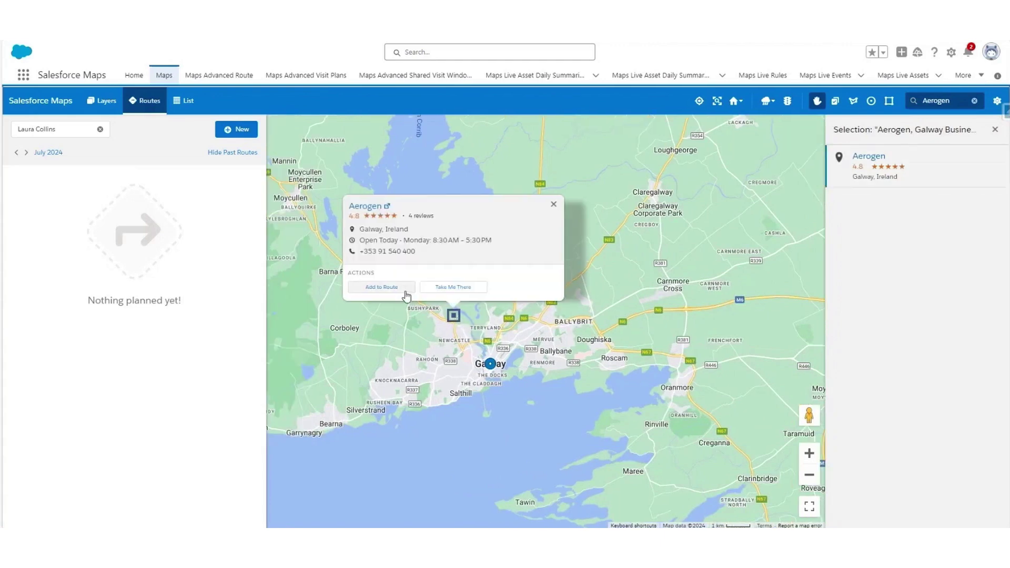
{"action": "left_click", "coordinate": [405, 288]}
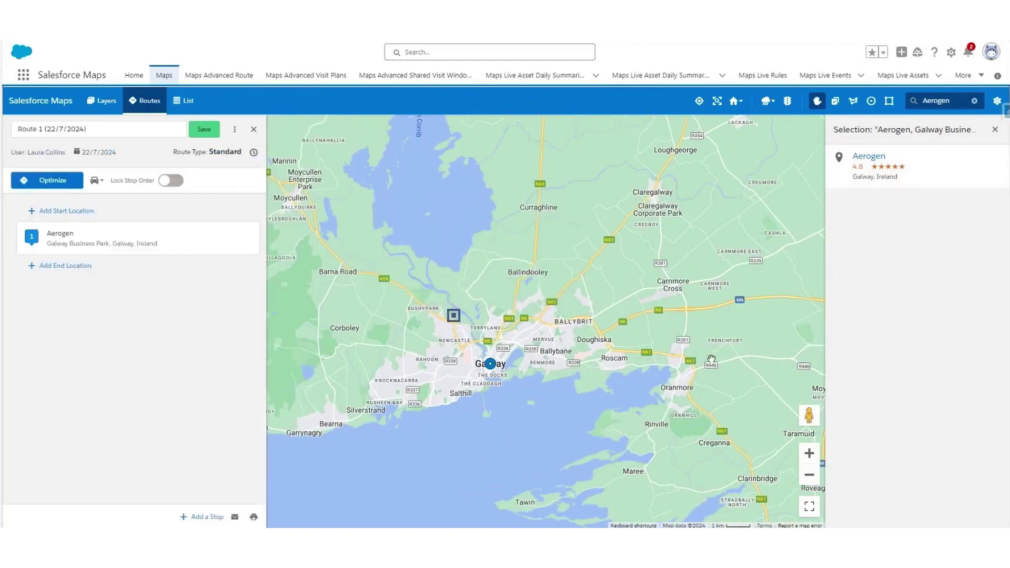
- Remove the Aerogen stop so Route 1 has no stops, then reopen Aerogen's details
{"action": "left_click_drag", "start_coordinate": [711, 360], "coordinate": [532, 354]}
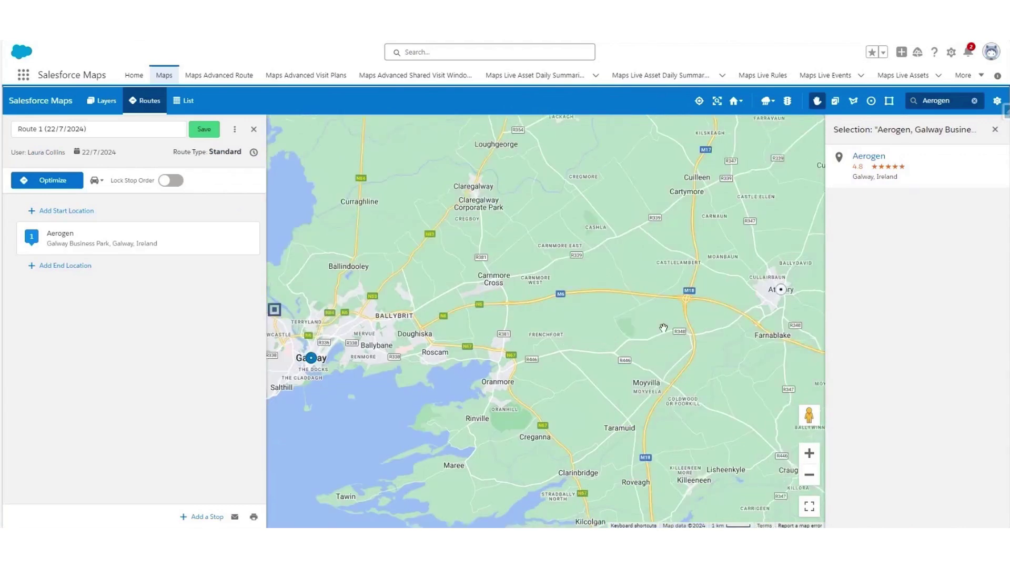
{"action": "scroll", "coordinate": [663, 327], "scroll_direction": "down", "scroll_amount": 1}
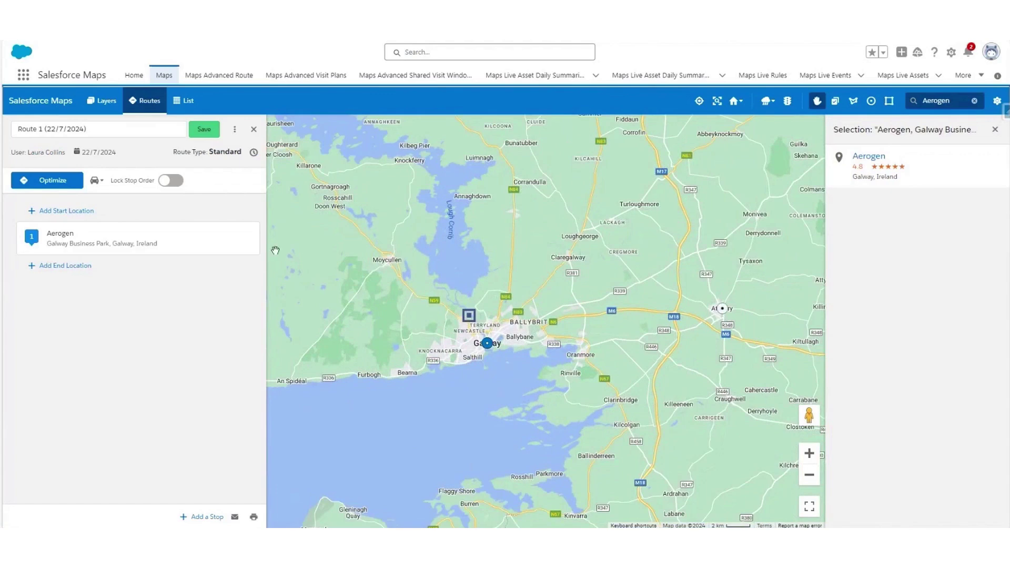
{"action": "left_click", "coordinate": [245, 238]}
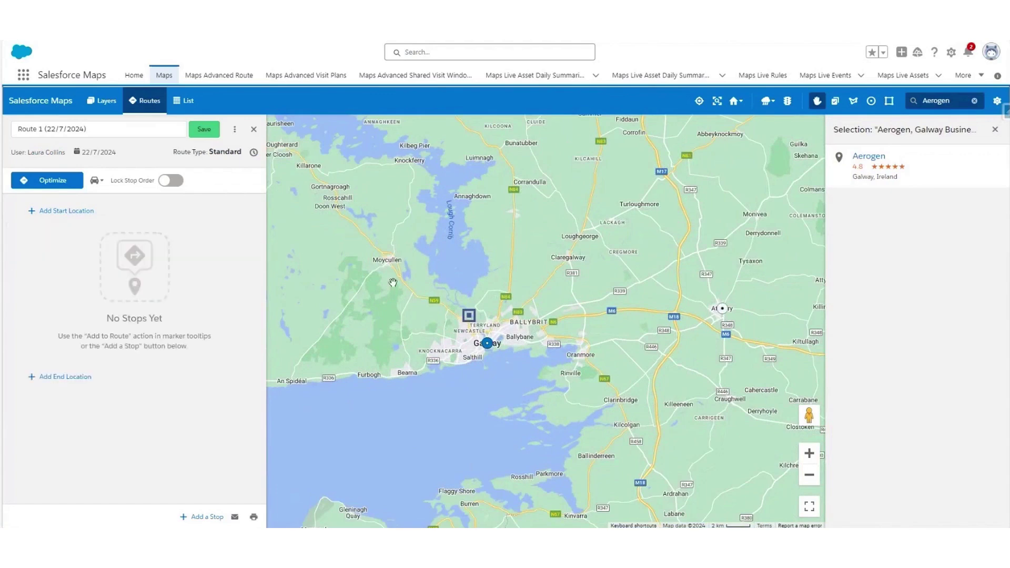
{"action": "left_click", "coordinate": [468, 317]}
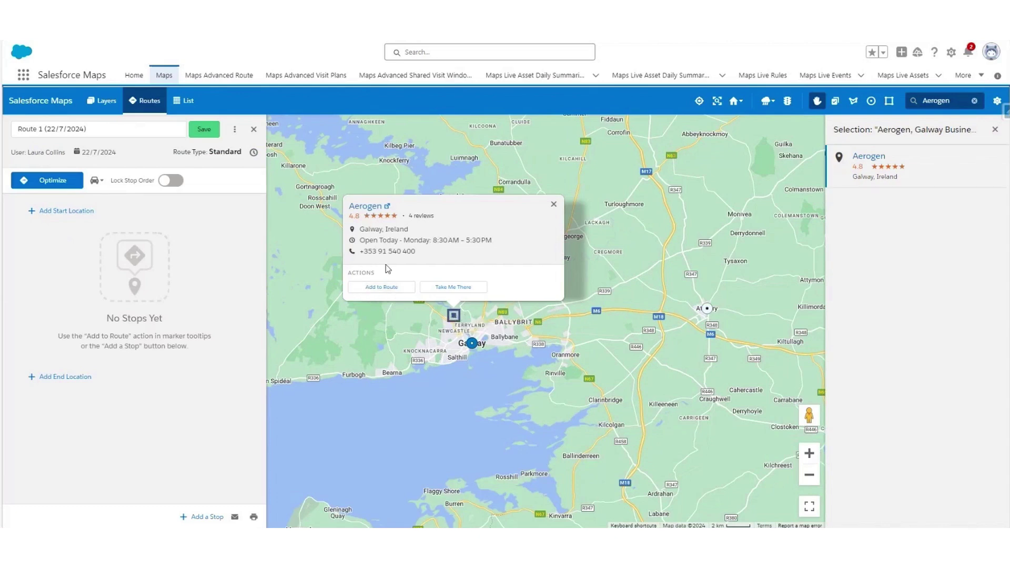
- Close the Aerogen popup, glance at Demo Account Training's actions, and close the Selection panel
{"action": "left_click", "coordinate": [553, 204]}
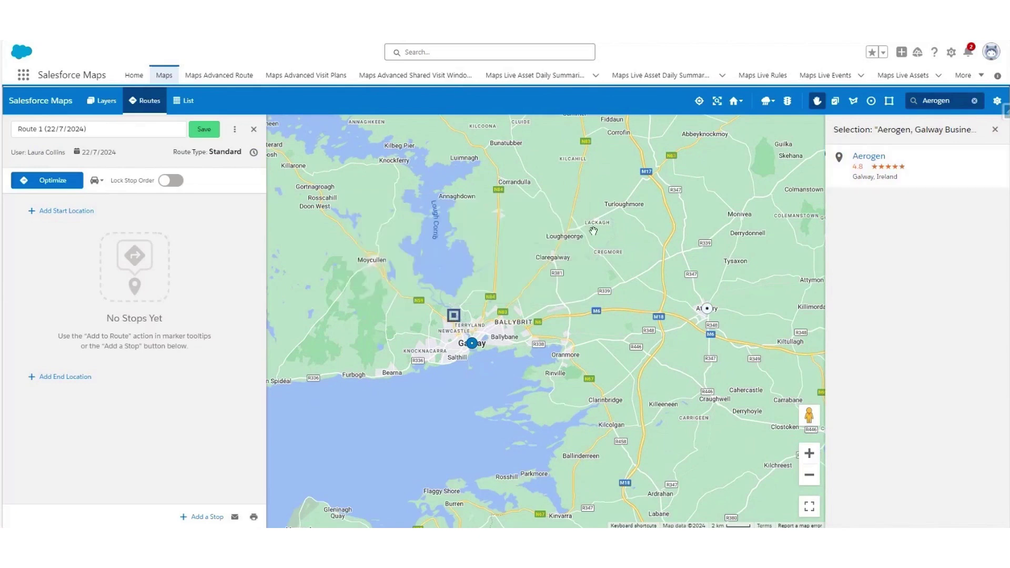
{"action": "left_click", "coordinate": [708, 310]}
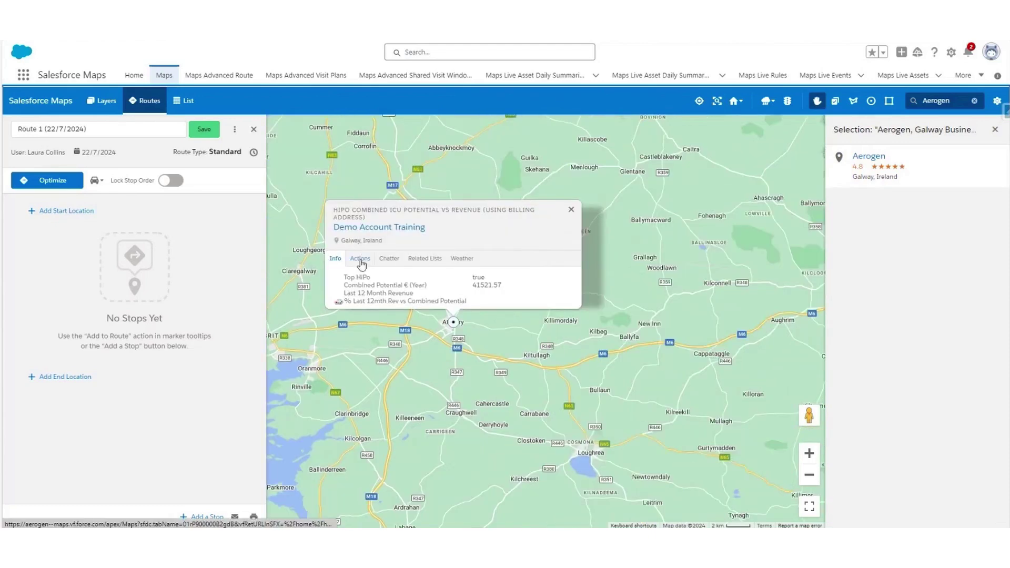
{"action": "left_click", "coordinate": [359, 203]}
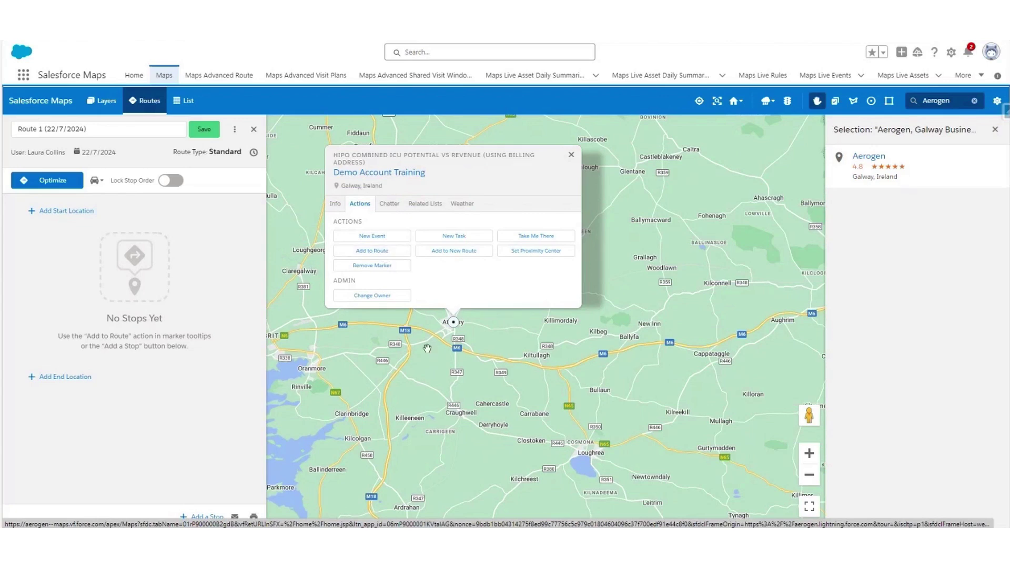
{"action": "left_click", "coordinate": [455, 367]}
{"action": "scroll", "coordinate": [455, 368], "scroll_direction": "down", "scroll_amount": 1}
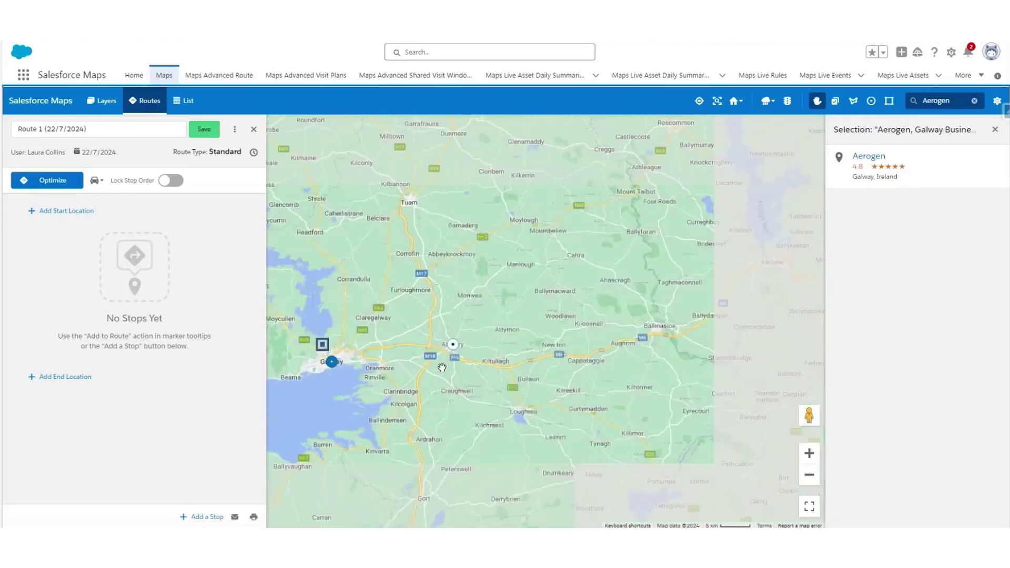
{"action": "scroll", "coordinate": [441, 367], "scroll_direction": "up", "scroll_amount": 1}
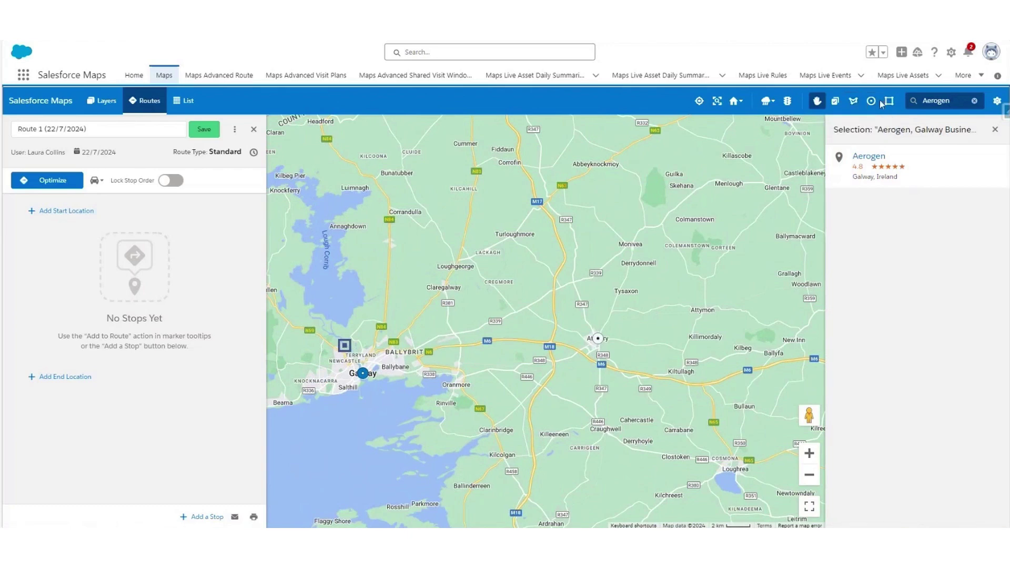
{"action": "left_click", "coordinate": [995, 131]}
{"action": "left_click", "coordinate": [889, 101]}
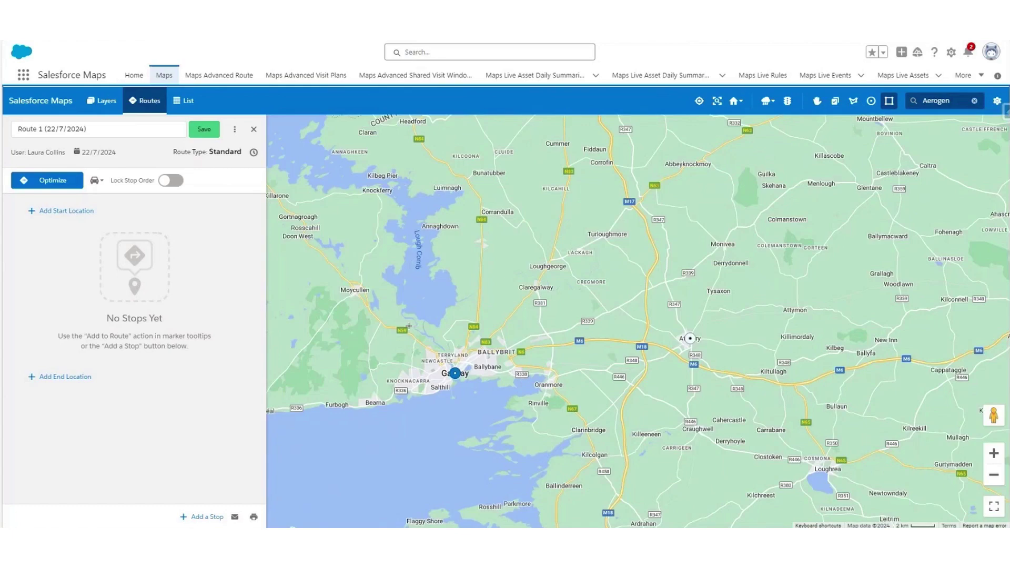
- Draw a rectangle from Galway to Athenry and add its accounts to Route 1 via Mass Actions
{"action": "left_click", "coordinate": [910, 102]}
{"action": "left_click", "coordinate": [920, 133]}
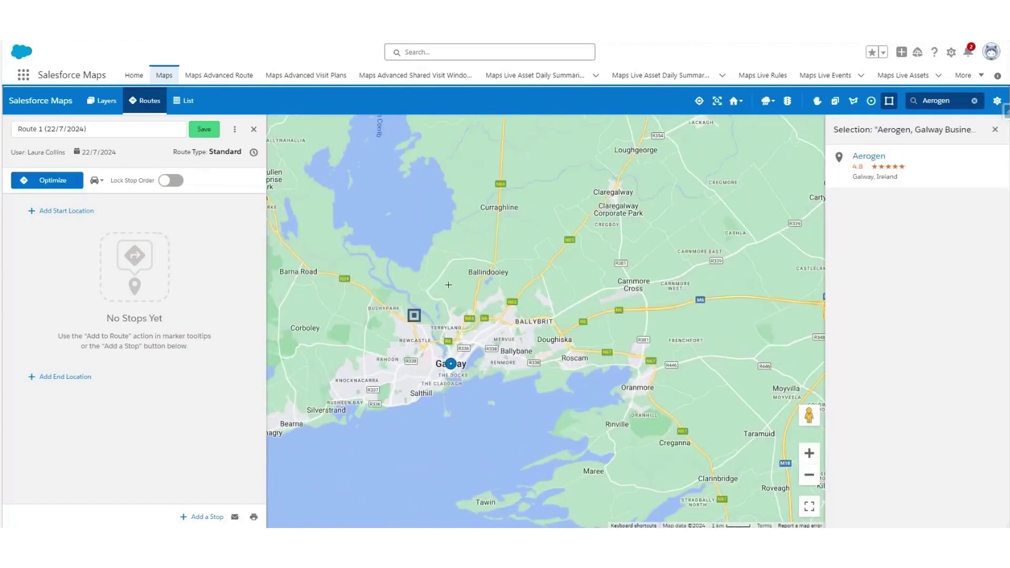
{"action": "scroll", "coordinate": [619, 372], "scroll_direction": "down", "scroll_amount": 1}
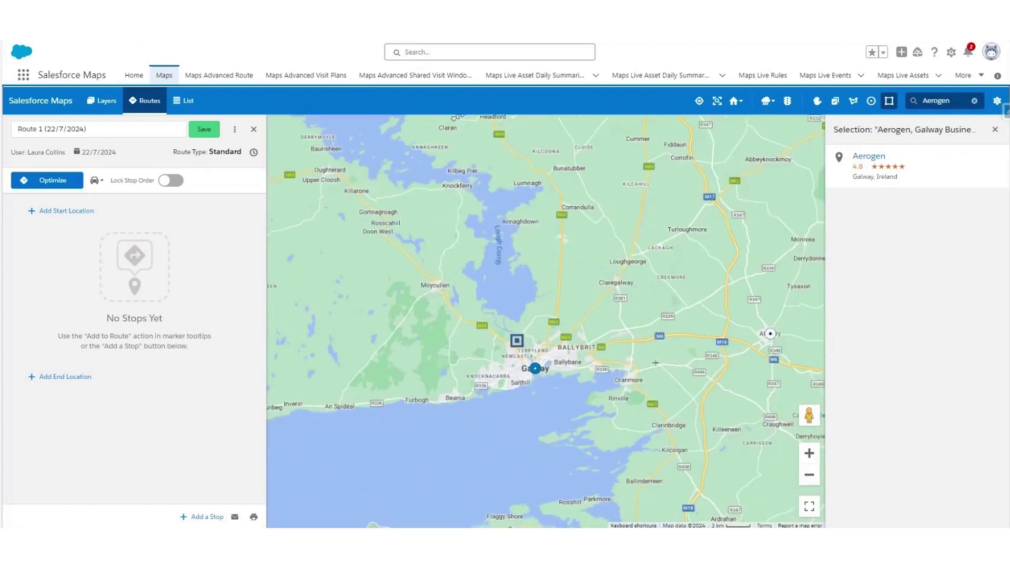
{"action": "left_click_drag", "start_coordinate": [504, 327], "coordinate": [784, 349]}
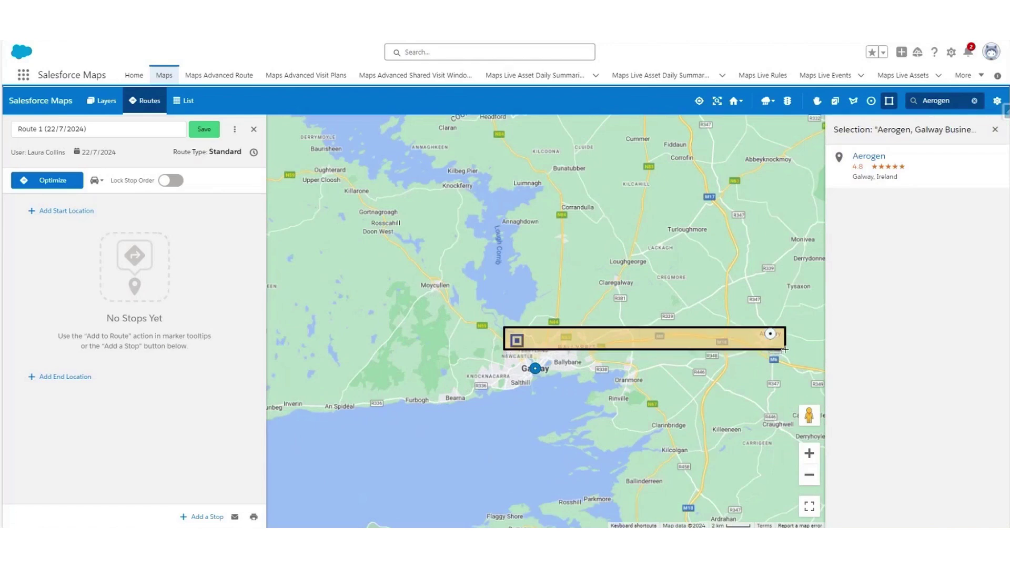
{"action": "right_click", "coordinate": [649, 340]}
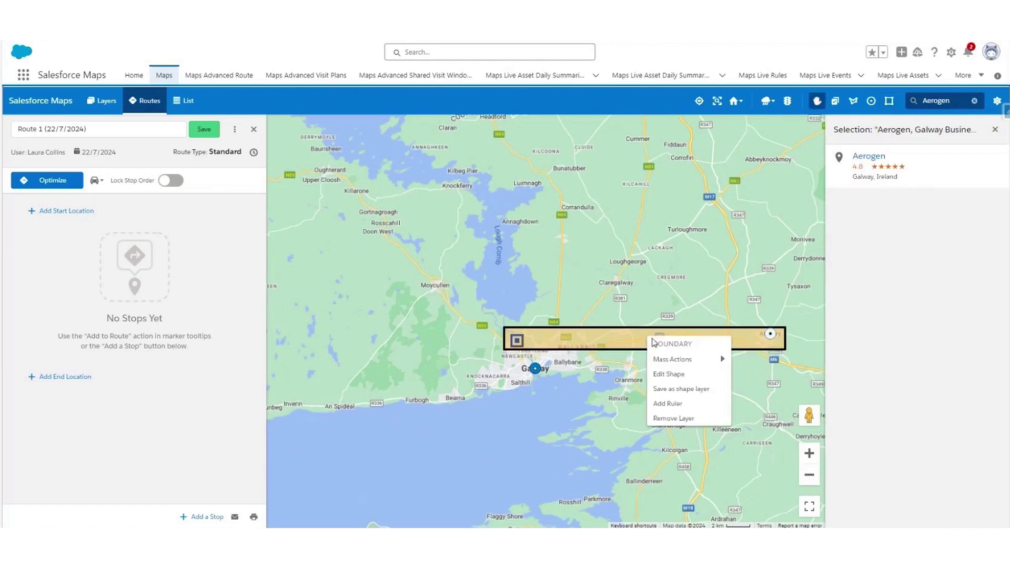
{"action": "mouse_move", "coordinate": [669, 364]}
{"action": "left_click", "coordinate": [756, 390]}
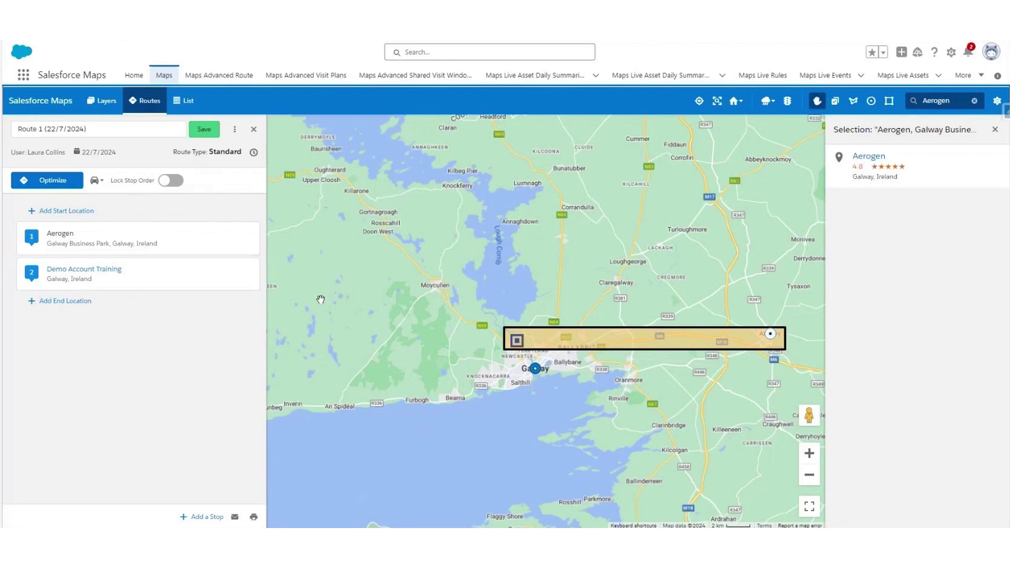
- Add Aerogen to Route 1 again as a third stop, toggling Lock Stop Order on and off
{"action": "left_click", "coordinate": [517, 342]}
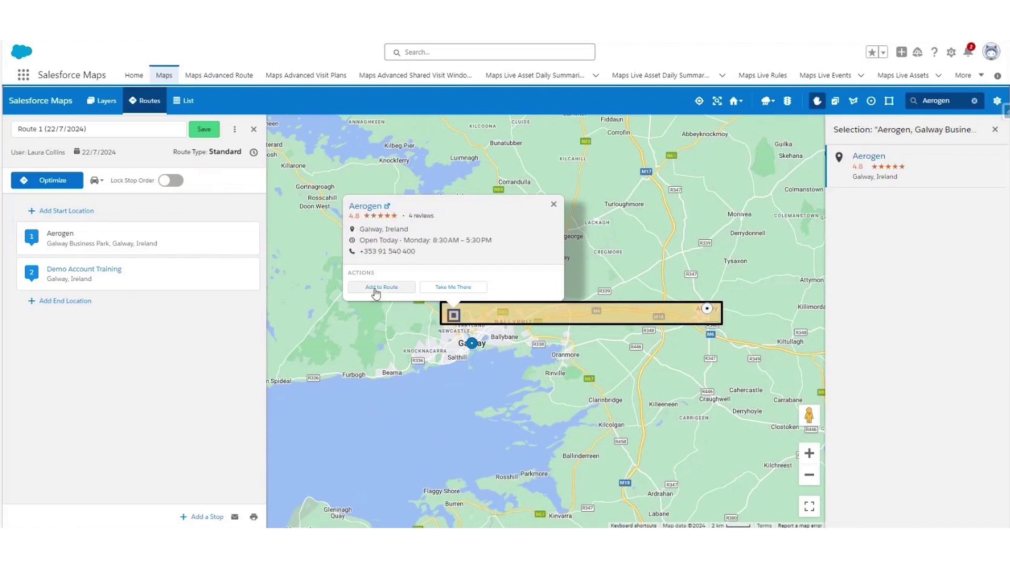
{"action": "left_click", "coordinate": [374, 288]}
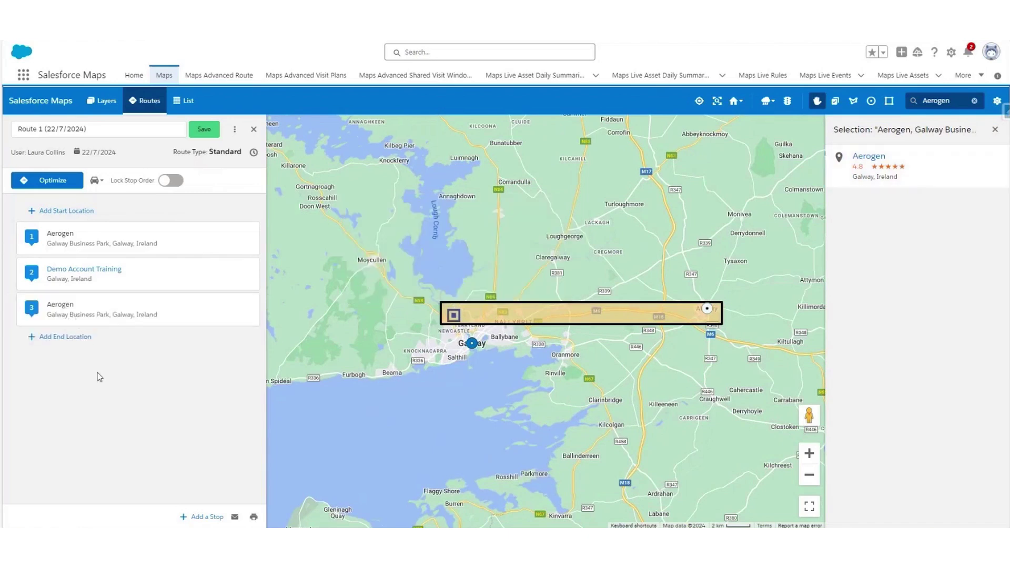
{"action": "left_click", "coordinate": [170, 181]}
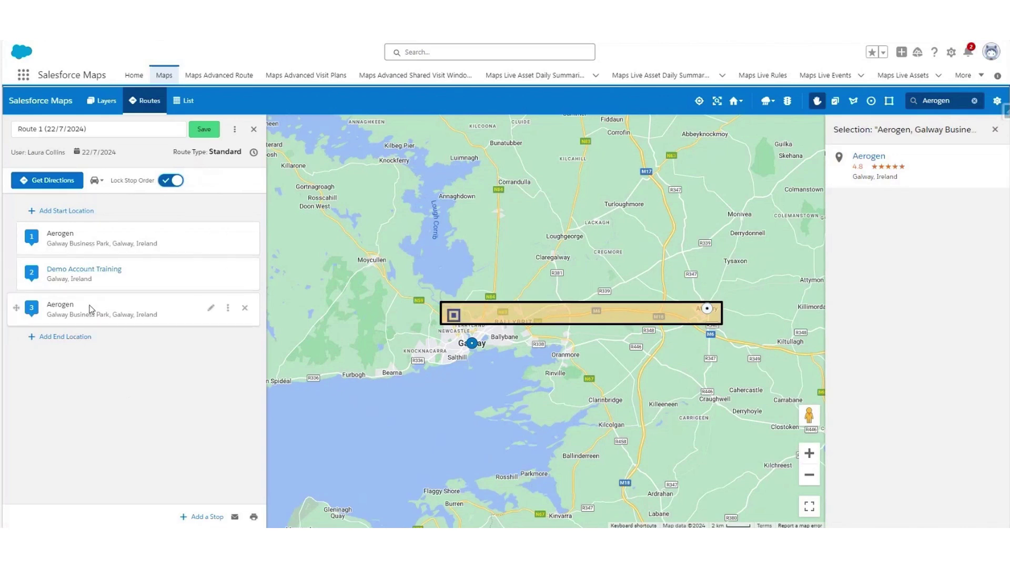
{"action": "left_click", "coordinate": [170, 181]}
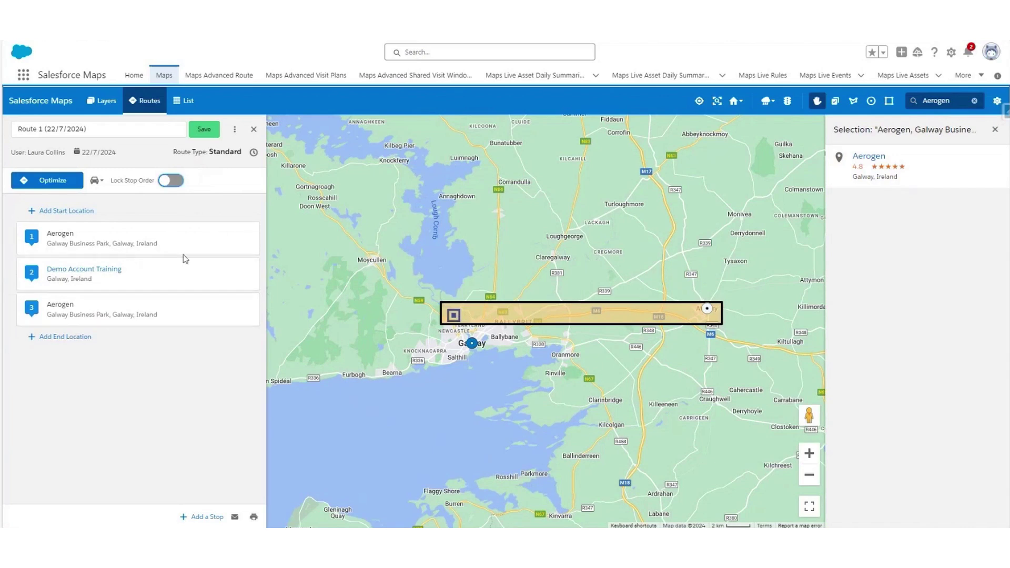
- Lock the first Aerogen stop as the route's start
{"action": "left_click_drag", "start_coordinate": [211, 243], "coordinate": [178, 250]}
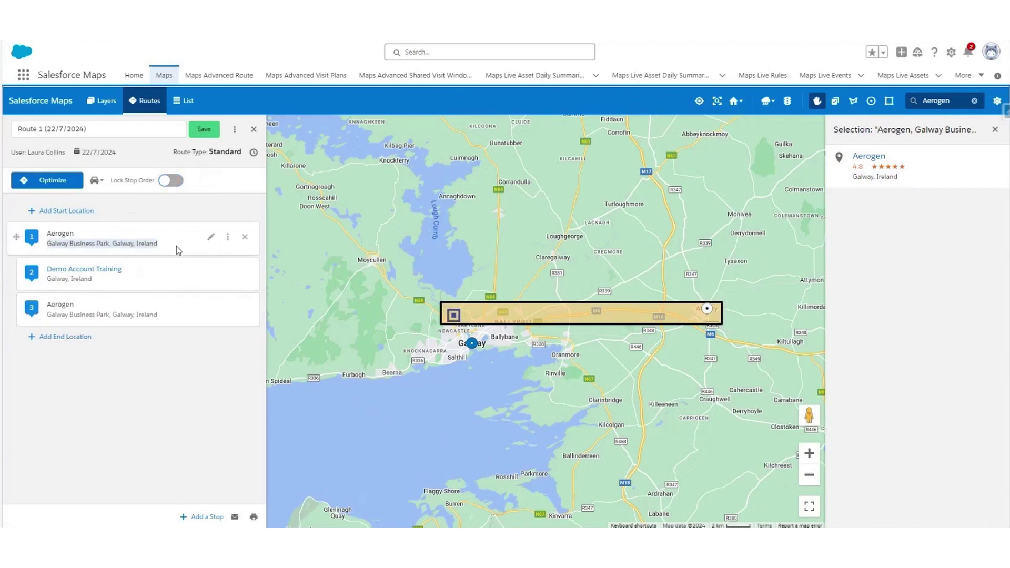
{"action": "left_click", "coordinate": [228, 236]}
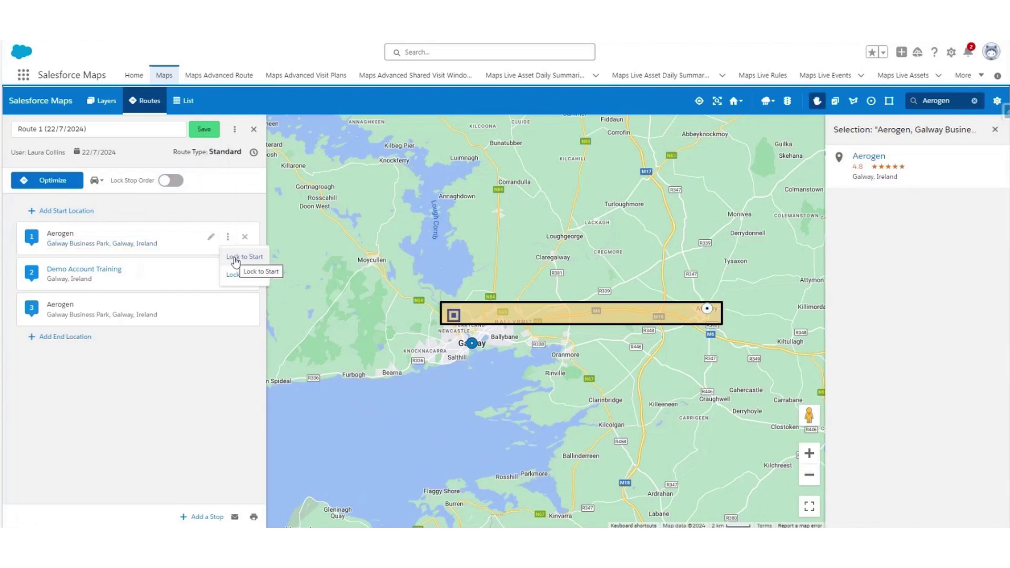
{"action": "left_click", "coordinate": [235, 257]}
- Lock Aerogen as the end stop, add University College Hosp Galway, and optimise Route 1 (52.4 km)
{"action": "left_click", "coordinate": [228, 281]}
{"action": "left_click", "coordinate": [238, 314]}
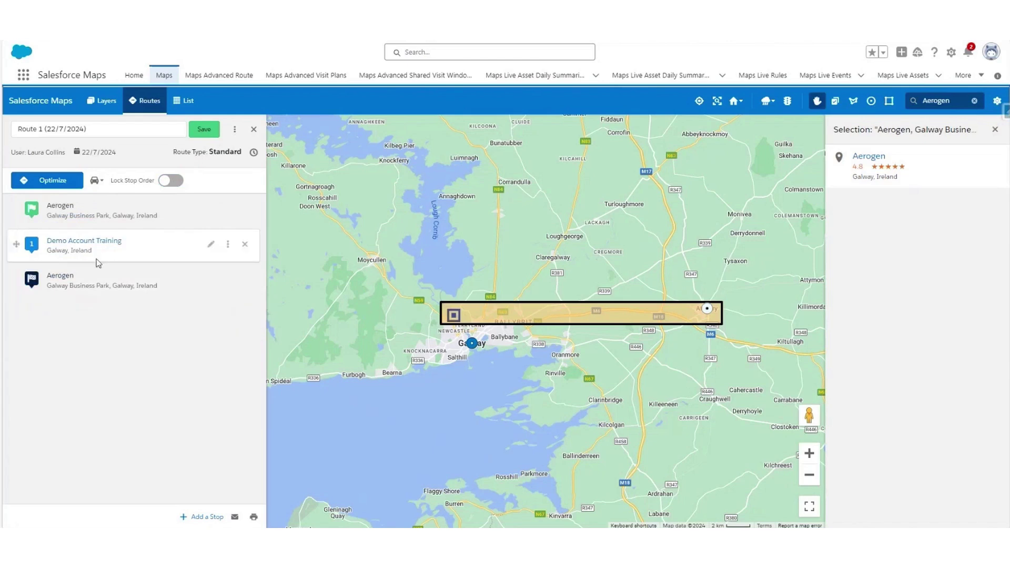
{"action": "left_click", "coordinate": [471, 346]}
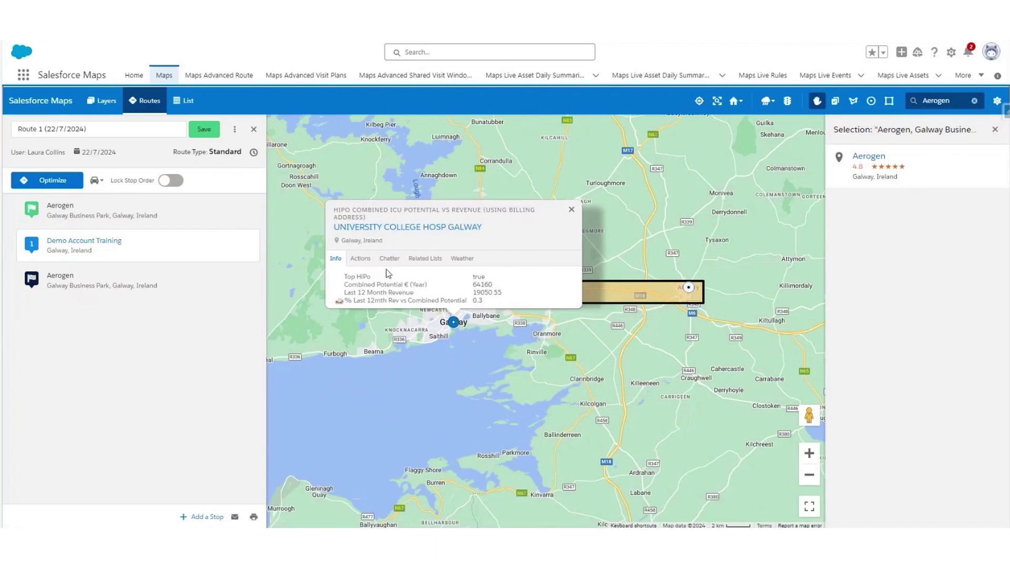
{"action": "left_click", "coordinate": [360, 258]}
{"action": "left_click", "coordinate": [371, 251]}
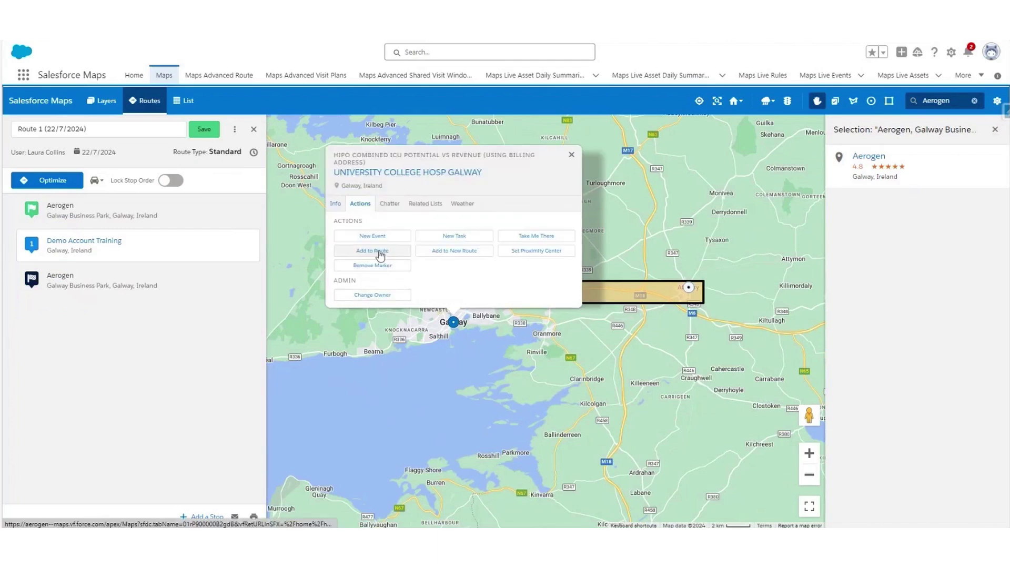
{"action": "left_click", "coordinate": [59, 188]}
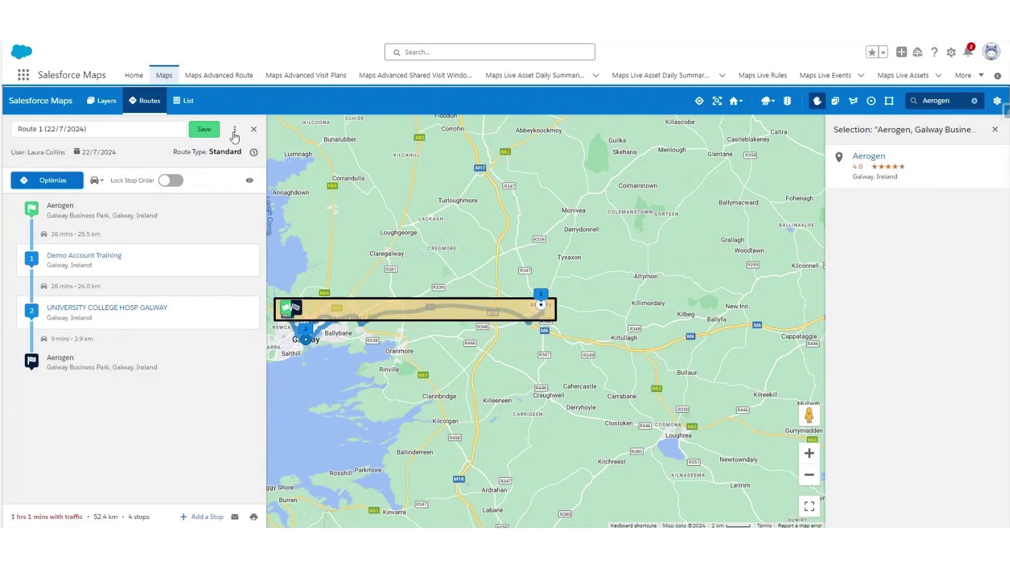
{"action": "left_click", "coordinate": [255, 129]}
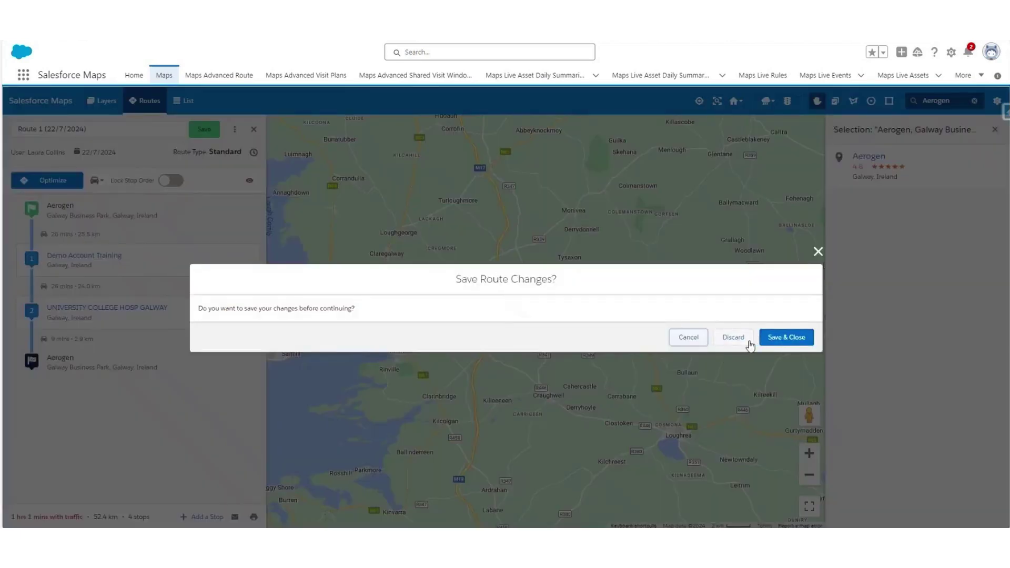
- Discard Route 1's changes, remove the rectangle boundary, and close the Aerogen Selection panel
{"action": "left_click", "coordinate": [740, 345]}
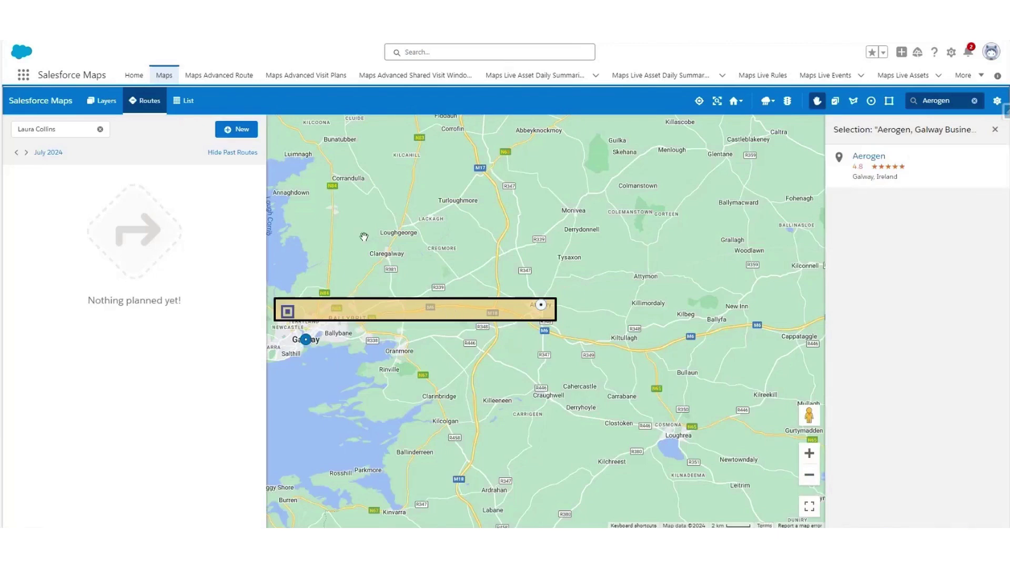
{"action": "right_click", "coordinate": [416, 309]}
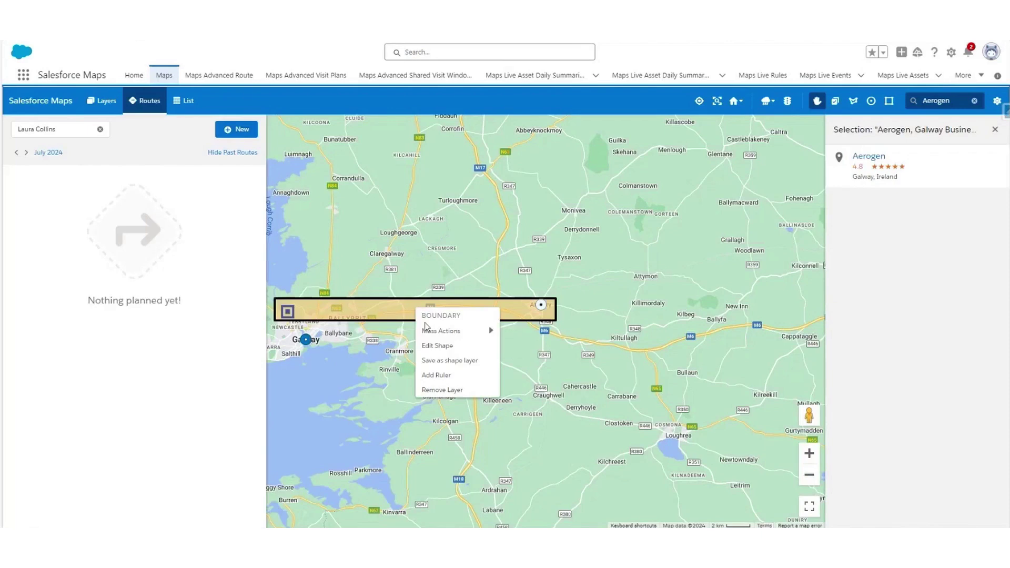
{"action": "left_click", "coordinate": [445, 390]}
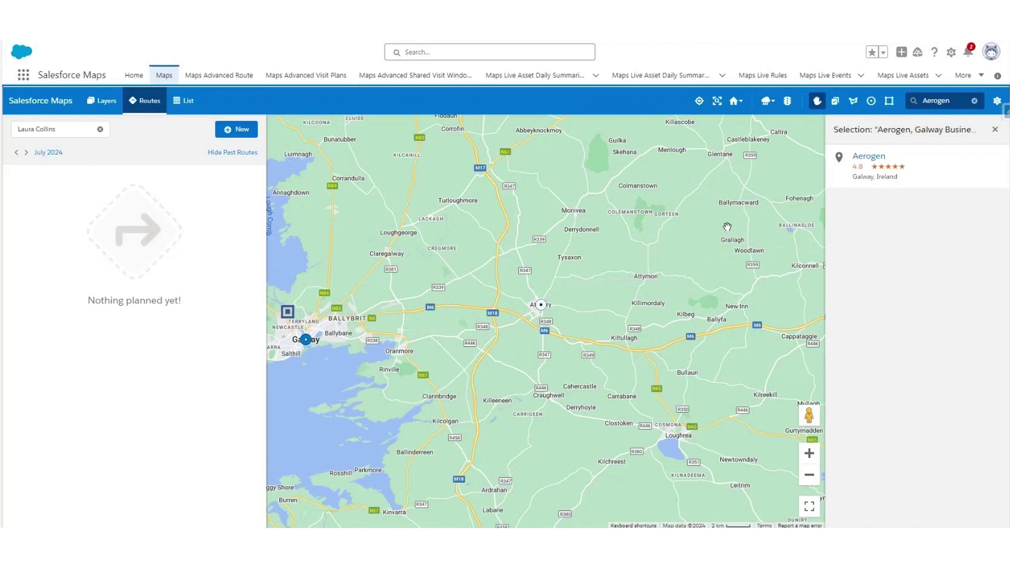
{"action": "left_click", "coordinate": [994, 129]}
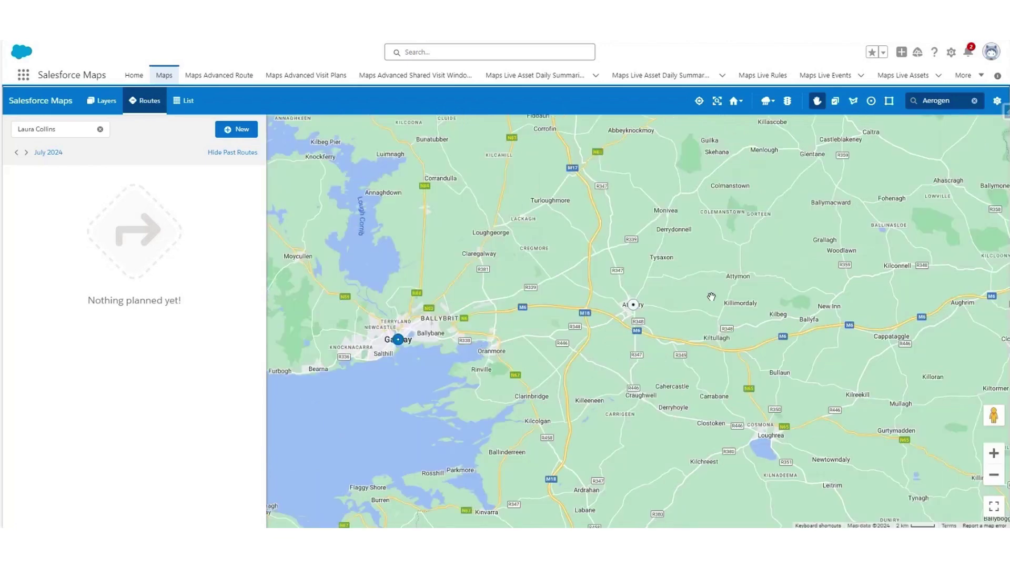
{"action": "scroll", "coordinate": [710, 293], "scroll_direction": "down", "scroll_amount": 2}
{"action": "left_click", "coordinate": [91, 109]}
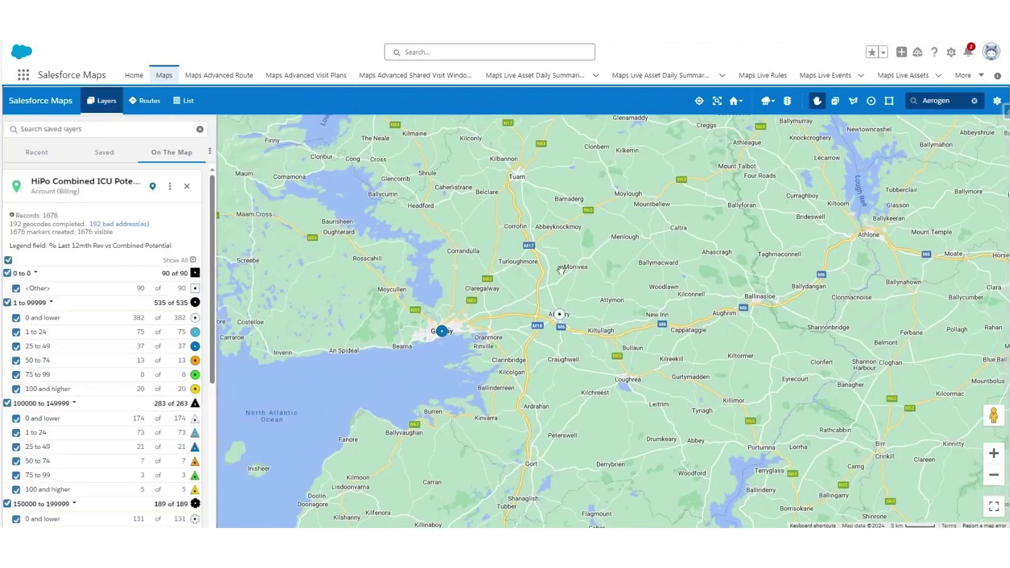
- Make Demo Account Training in Athenry the centre of a proximity radius
{"action": "left_click", "coordinate": [559, 314]}
{"action": "left_click_drag", "start_coordinate": [570, 330], "coordinate": [627, 338]}
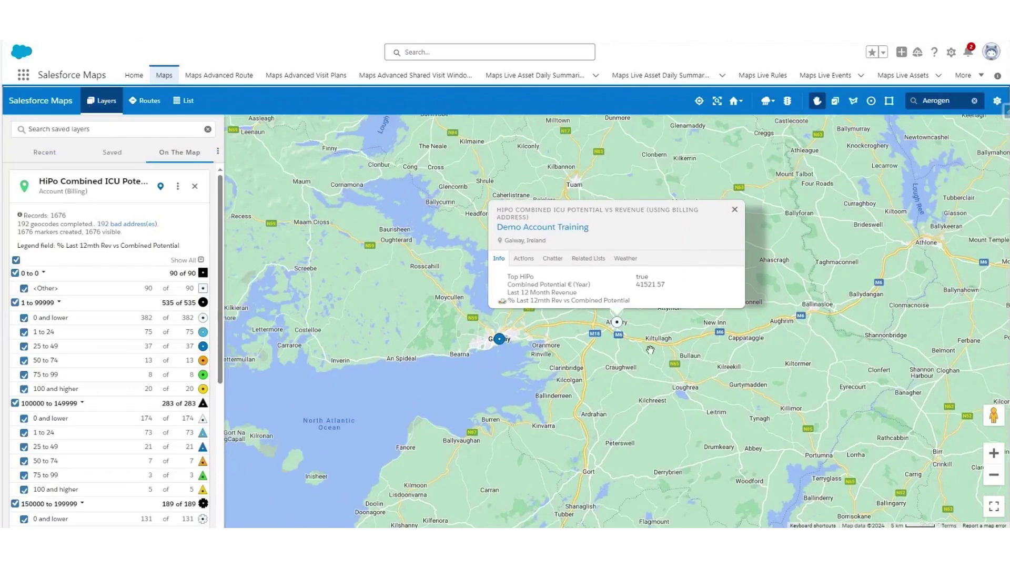
{"action": "scroll", "coordinate": [650, 350], "scroll_direction": "up", "scroll_amount": 1}
{"action": "left_click", "coordinate": [523, 258]}
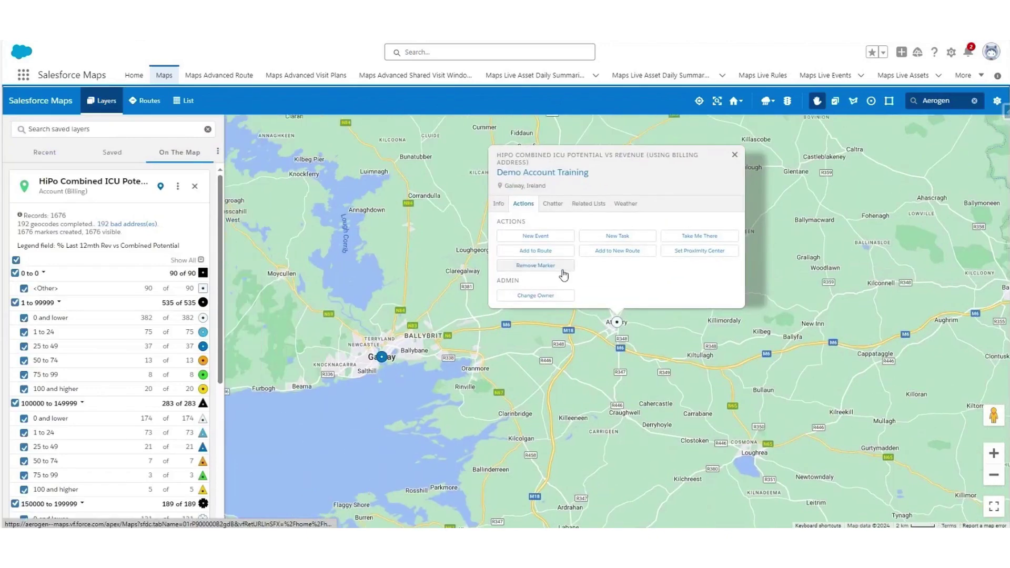
{"action": "left_click", "coordinate": [704, 252]}
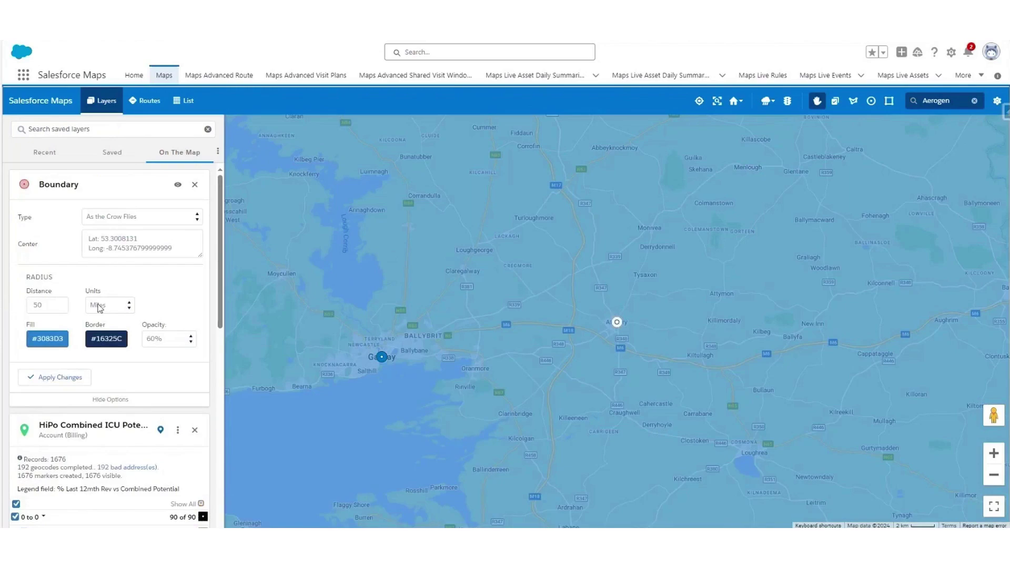
- Set the radius to 12 kilometres and apply it, then remove the proximity circle
{"action": "left_click", "coordinate": [54, 305]}
{"action": "left_click", "coordinate": [110, 306]}
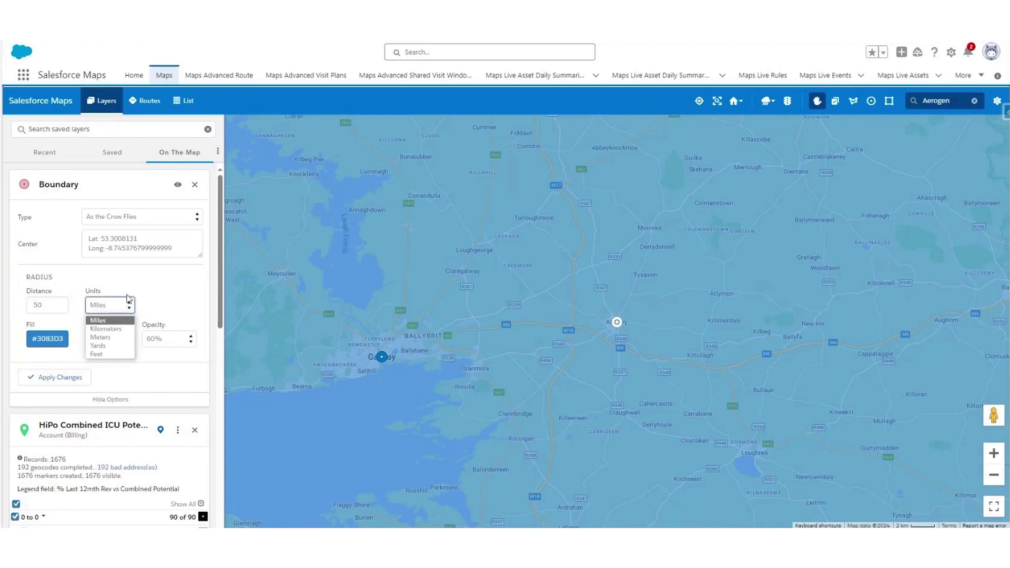
{"action": "left_click", "coordinate": [117, 336]}
{"action": "left_click", "coordinate": [55, 306]}
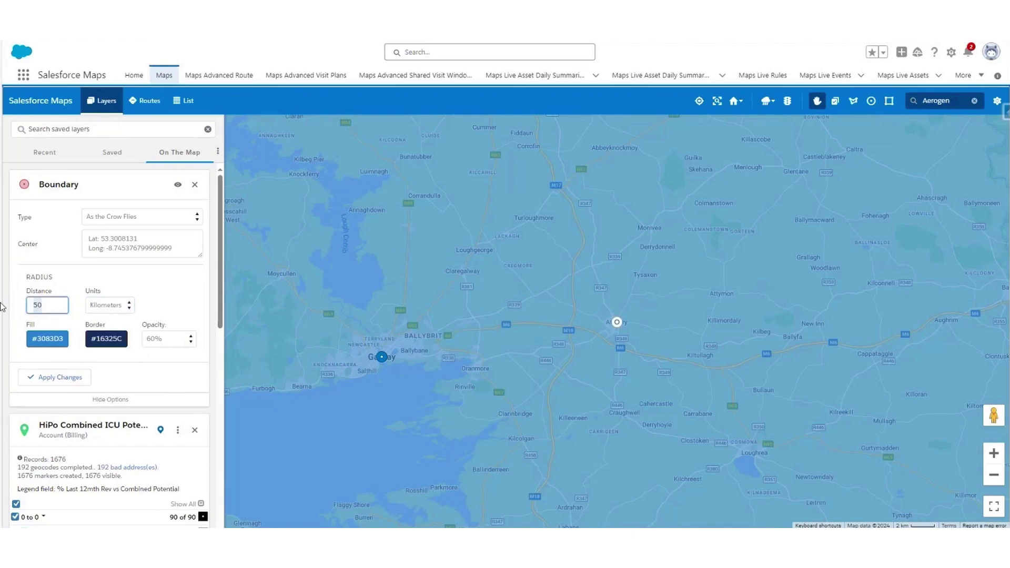
{"action": "type", "text": "12"}
{"action": "left_click", "coordinate": [66, 378]}
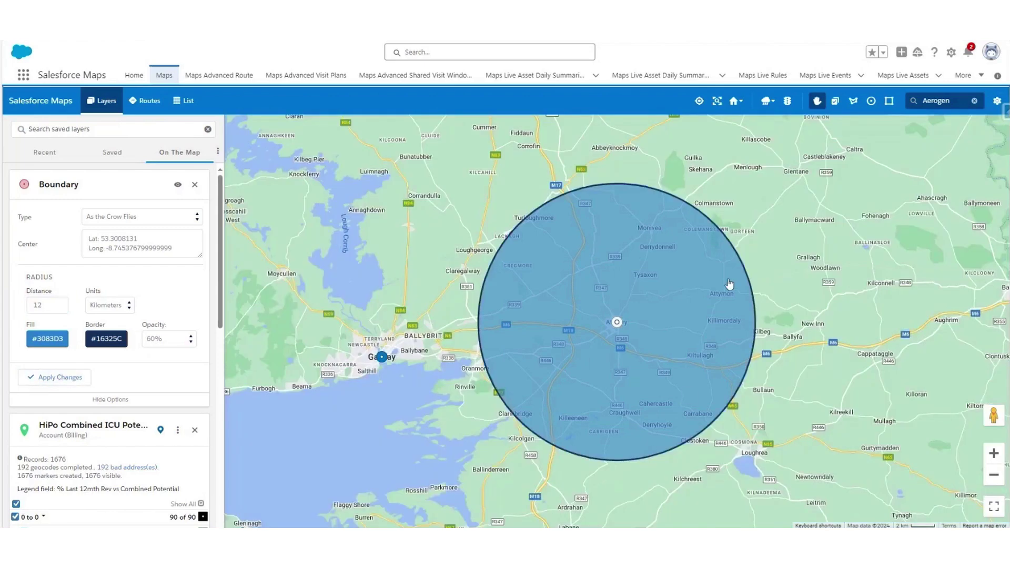
{"action": "left_click_drag", "start_coordinate": [661, 268], "coordinate": [621, 233]}
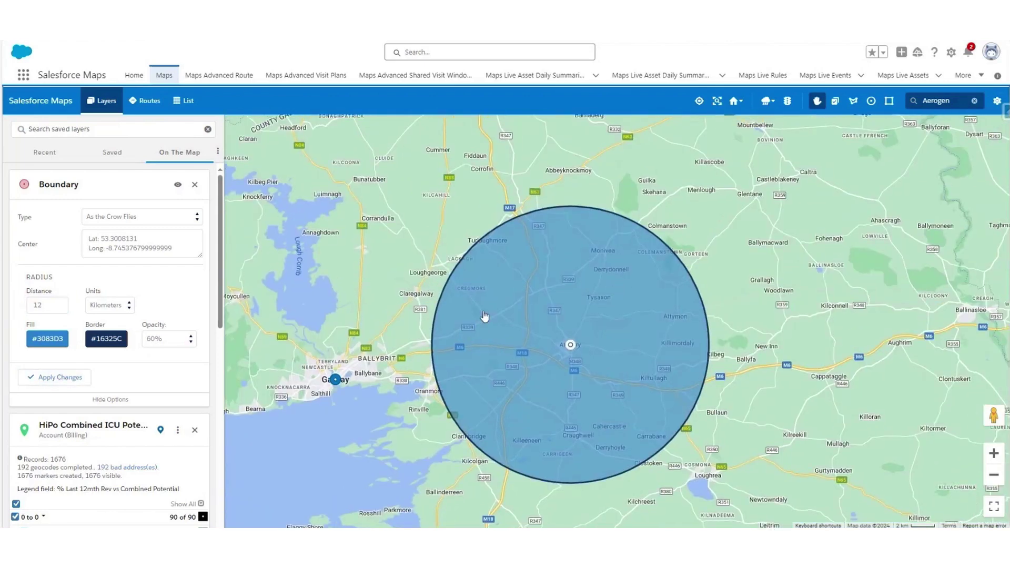
{"action": "left_click", "coordinate": [195, 185]}
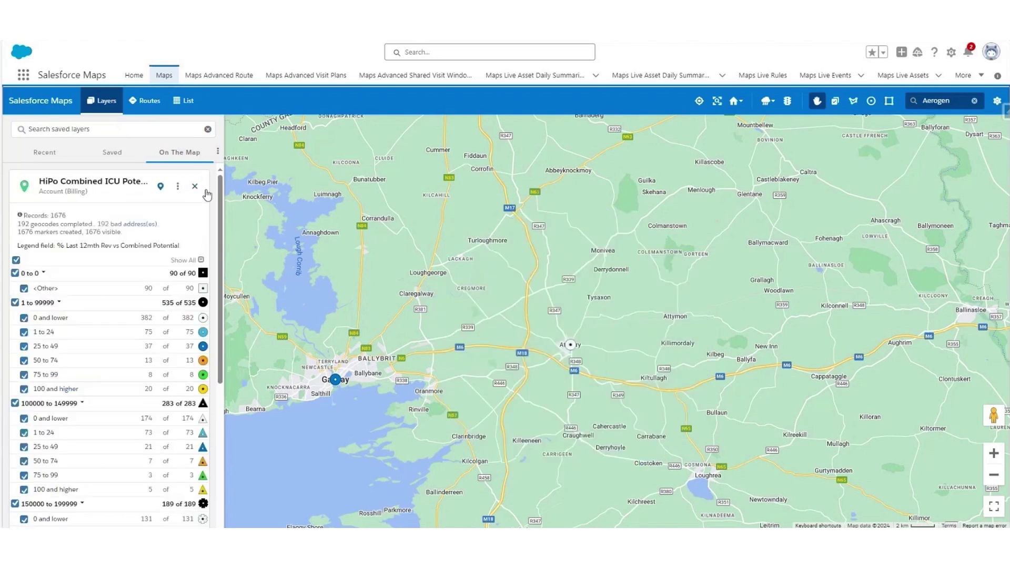
- Change Demo Account Training's owner to the chosen user, transferring notes, attachments, open tasks and future events
{"action": "left_click", "coordinate": [572, 348]}
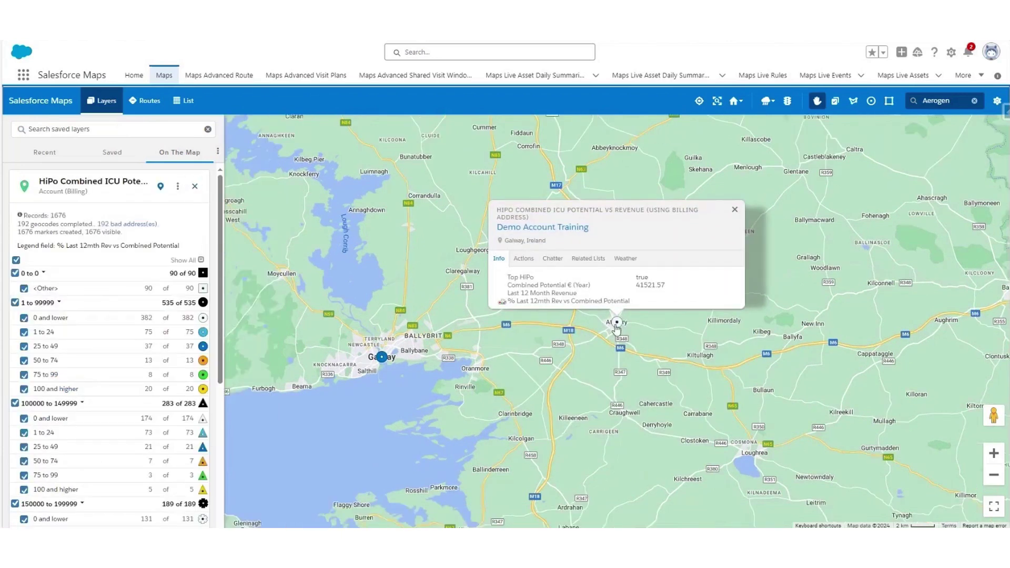
{"action": "left_click", "coordinate": [526, 259]}
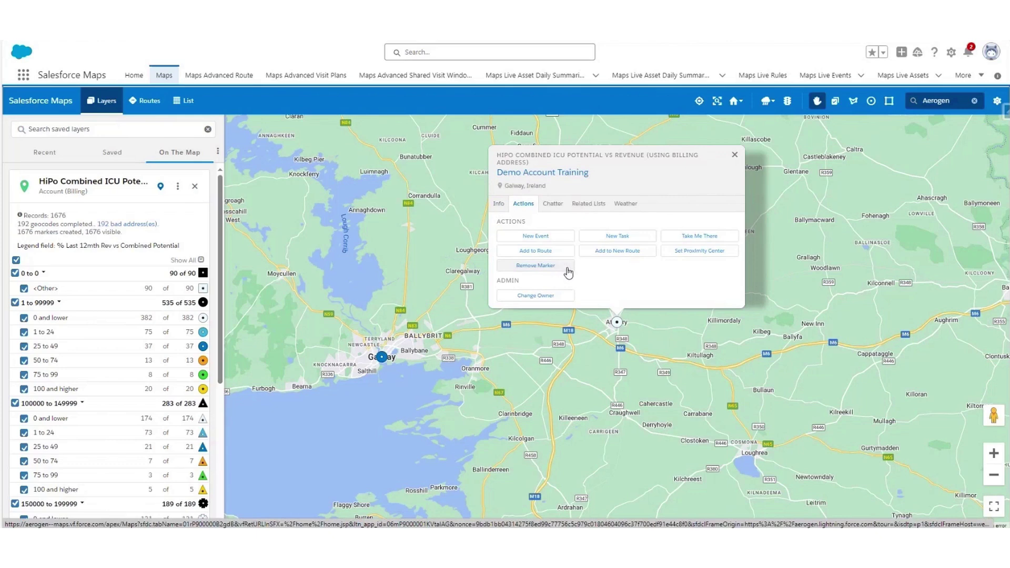
{"action": "left_click", "coordinate": [566, 298]}
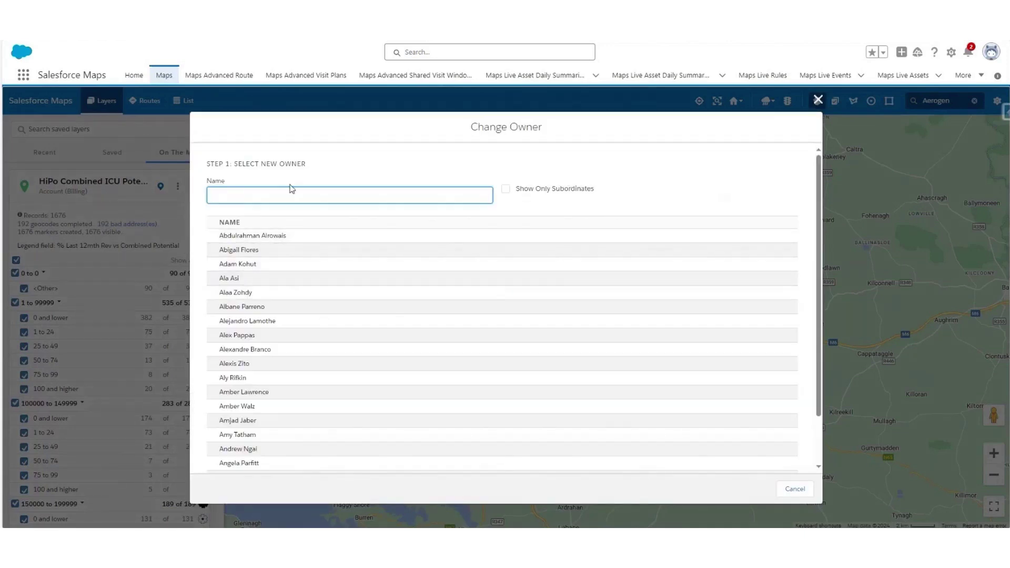
{"action": "type", "text": "la"}
{"action": "type", "text": "n "}
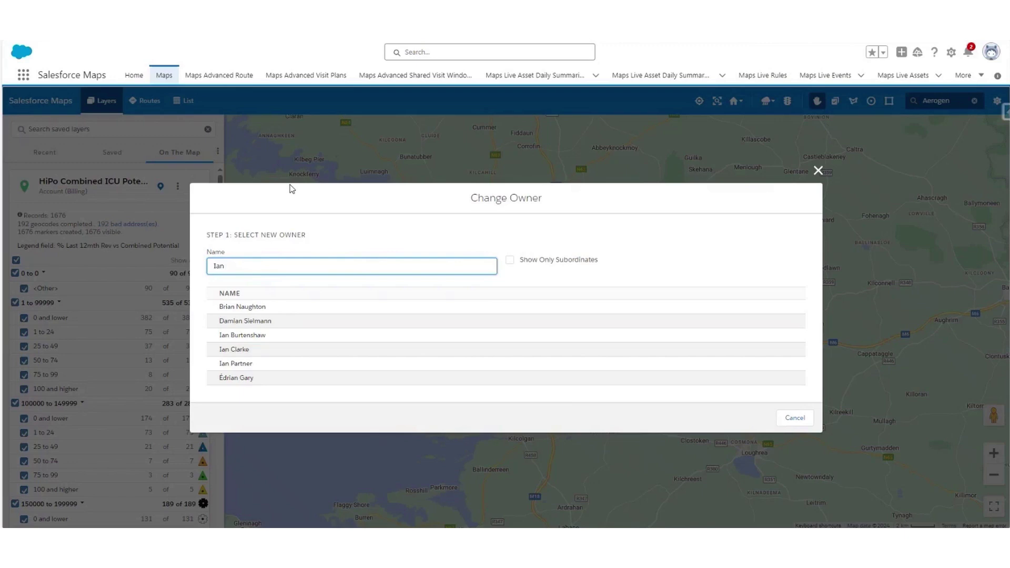
{"action": "type", "text": "Ca"}
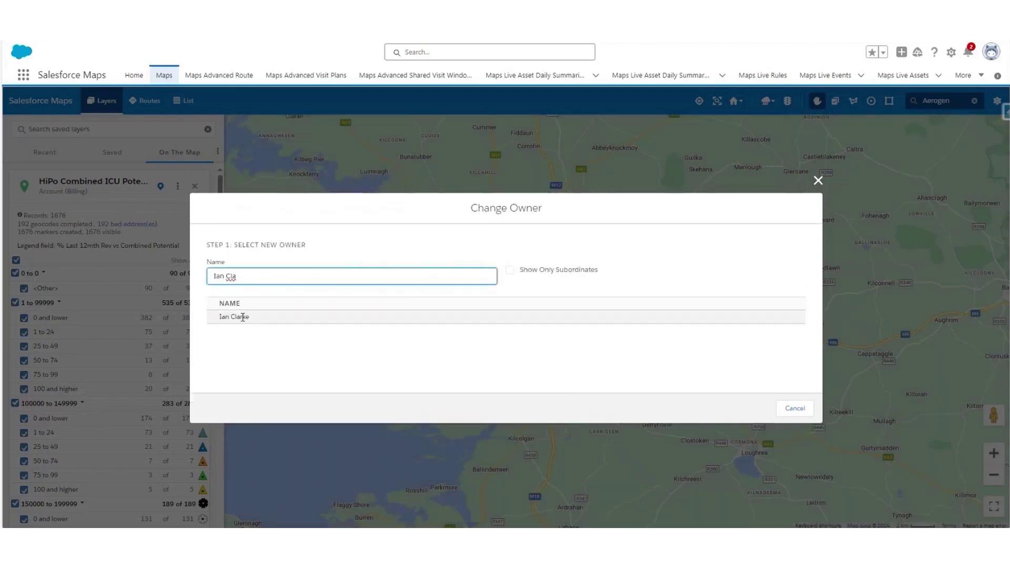
{"action": "left_click", "coordinate": [243, 317]}
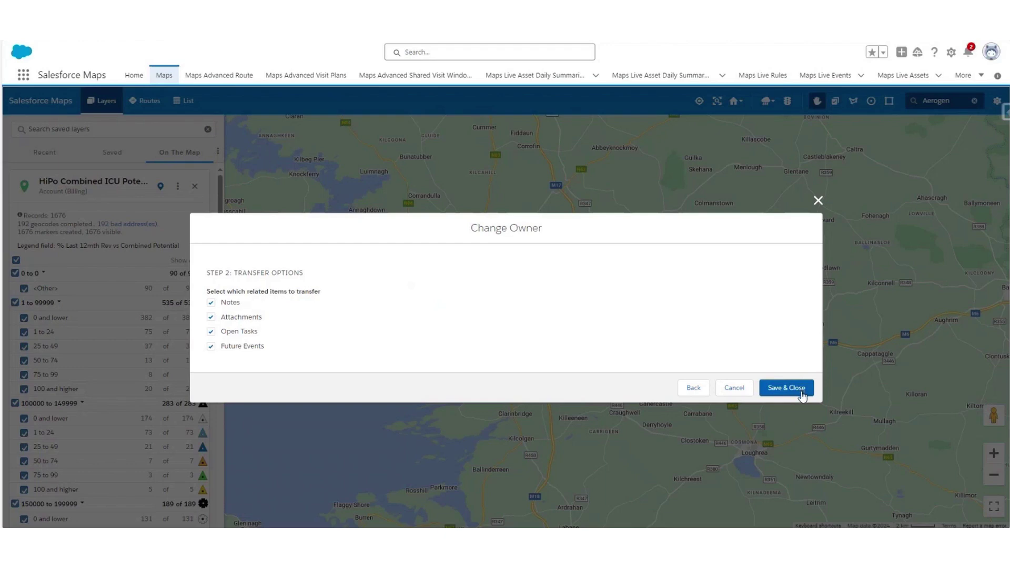
{"action": "left_click", "coordinate": [747, 390]}
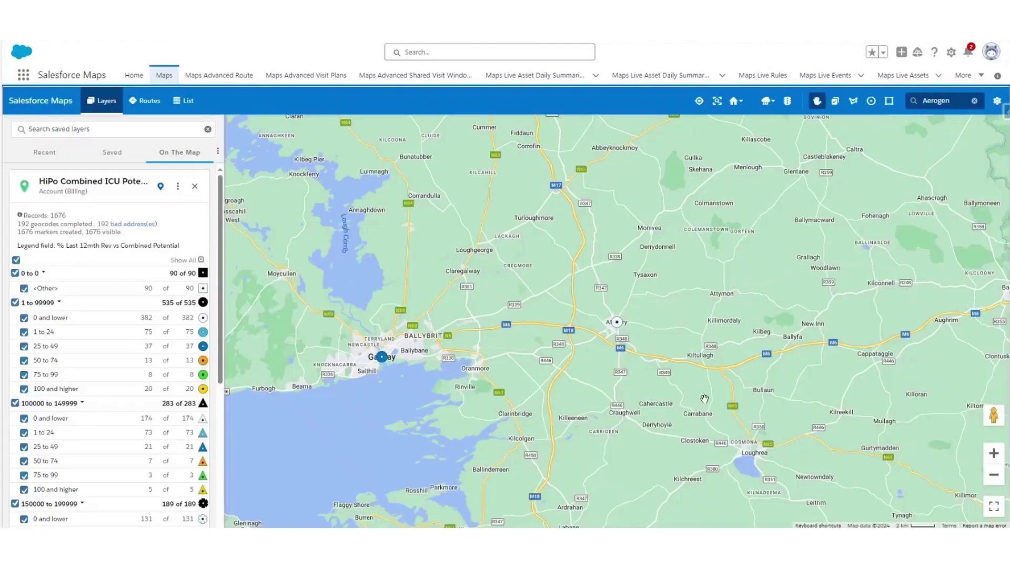
- Browse Demo Account Training's Chatter feed, related opportunity and weather forecast, then close its popup
{"action": "left_click", "coordinate": [617, 322]}
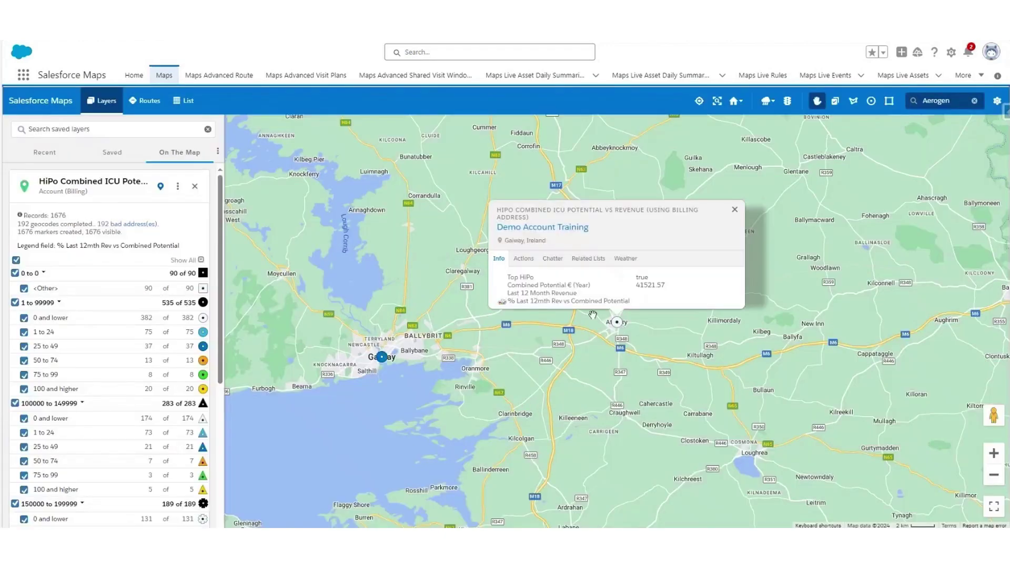
{"action": "left_click", "coordinate": [556, 259]}
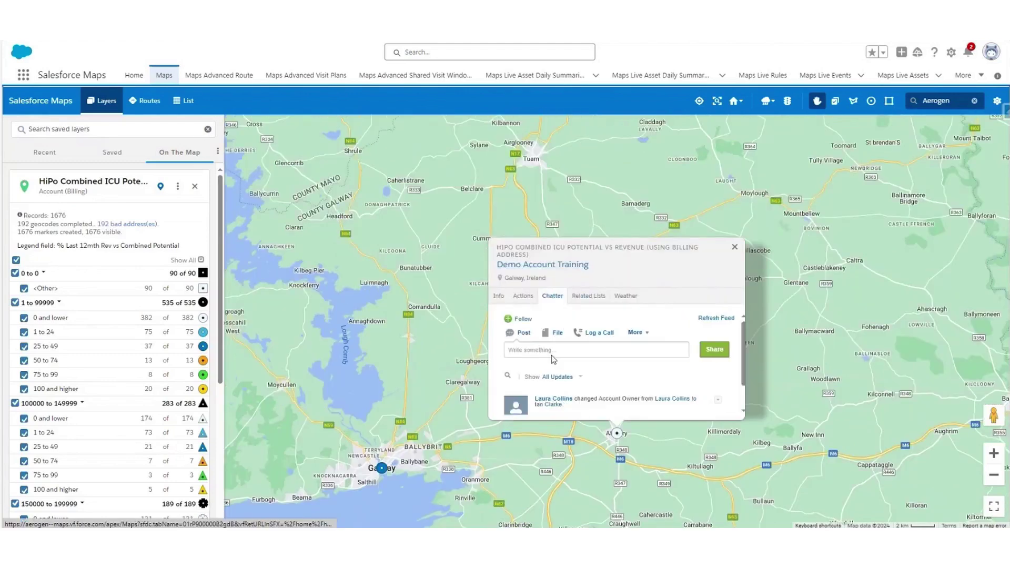
{"action": "left_click", "coordinate": [588, 298]}
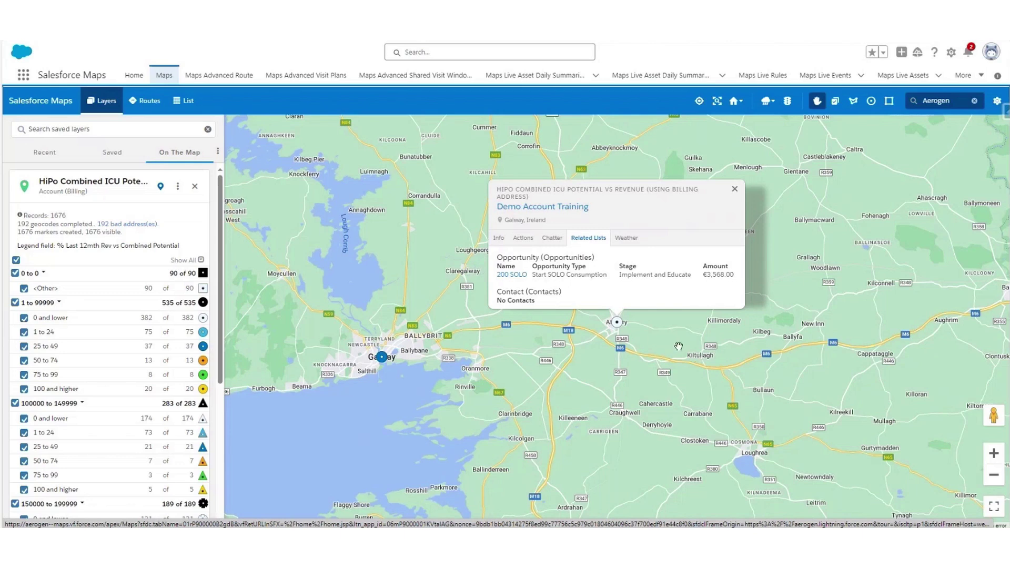
{"action": "scroll", "coordinate": [679, 347], "scroll_direction": "down", "scroll_amount": 1}
{"action": "left_click", "coordinate": [657, 251]}
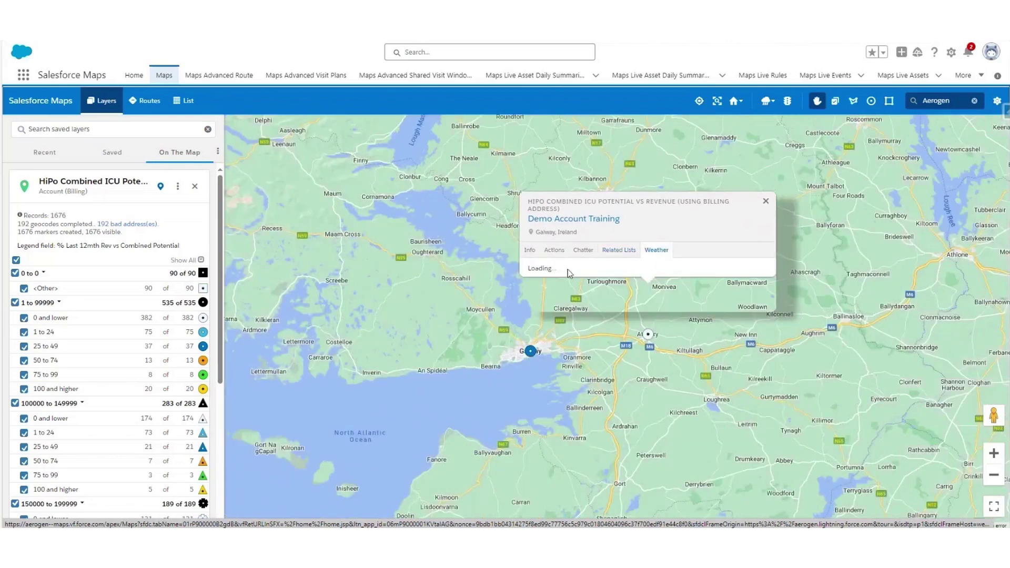
{"action": "left_click", "coordinate": [525, 258]}
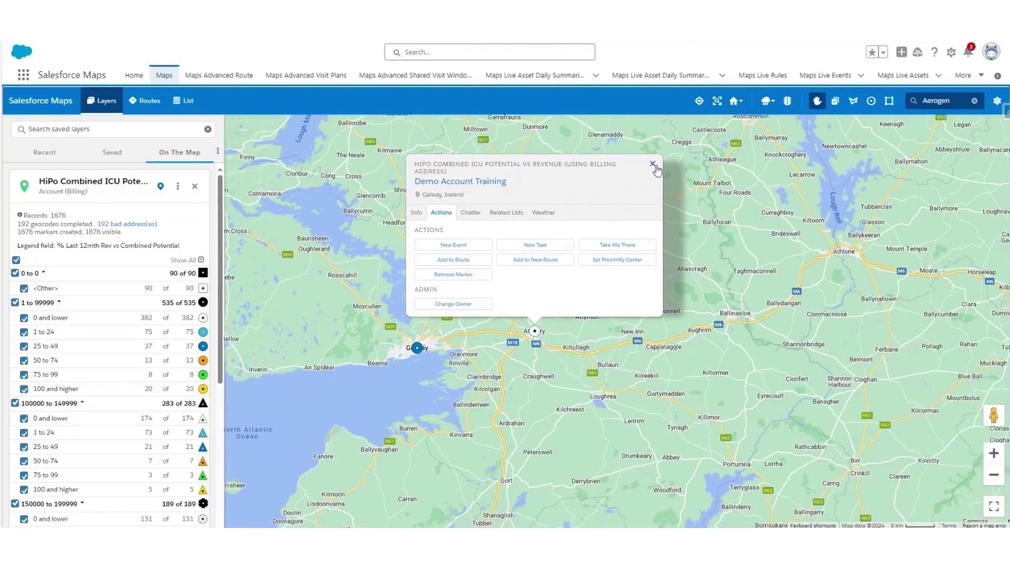
{"action": "left_click", "coordinate": [652, 164]}
{"action": "scroll", "coordinate": [669, 299], "scroll_direction": "down", "scroll_amount": 1}
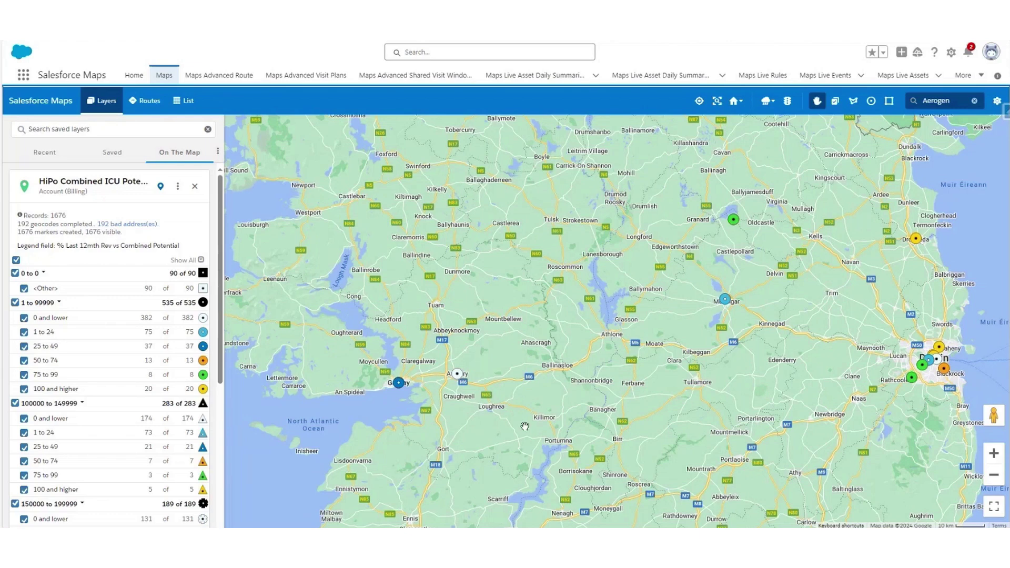
- Pan and zoom out to the 20 km scale so HiPo markers across all of Ireland show
{"action": "left_click_drag", "start_coordinate": [525, 426], "coordinate": [475, 416]}
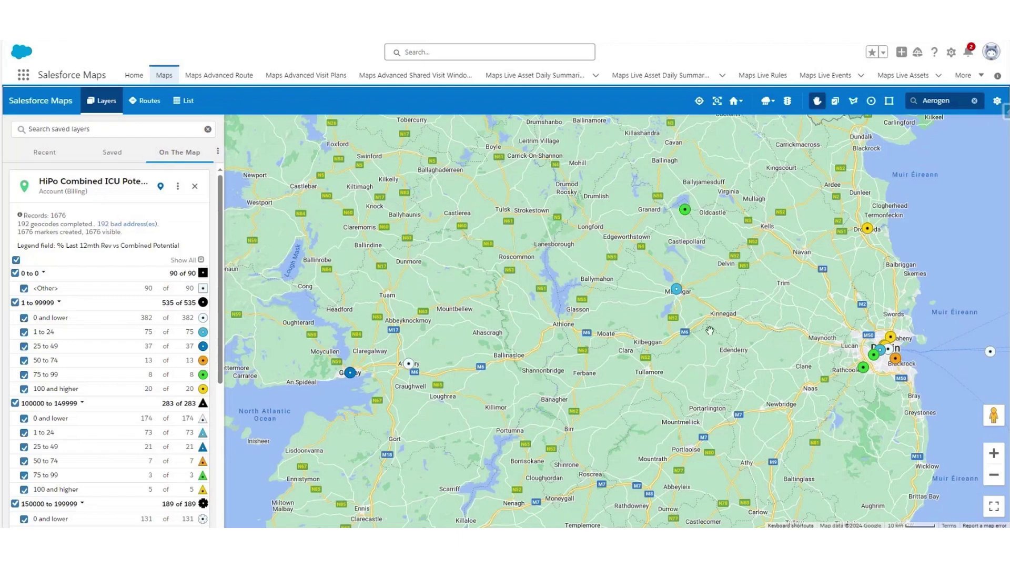
{"action": "scroll", "coordinate": [709, 331], "scroll_direction": "down", "scroll_amount": 1}
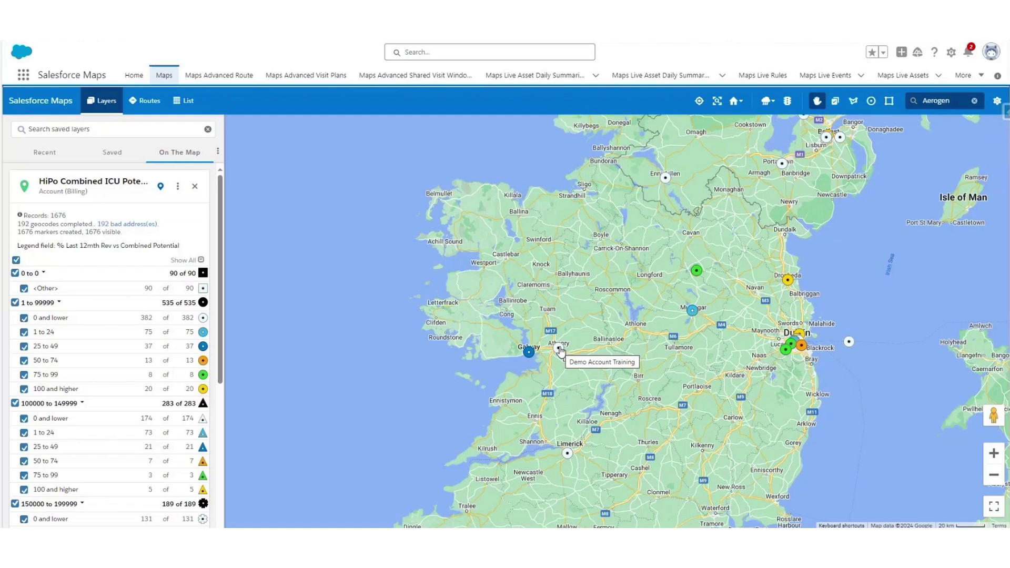
{"action": "left_click_drag", "start_coordinate": [644, 355], "coordinate": [531, 388]}
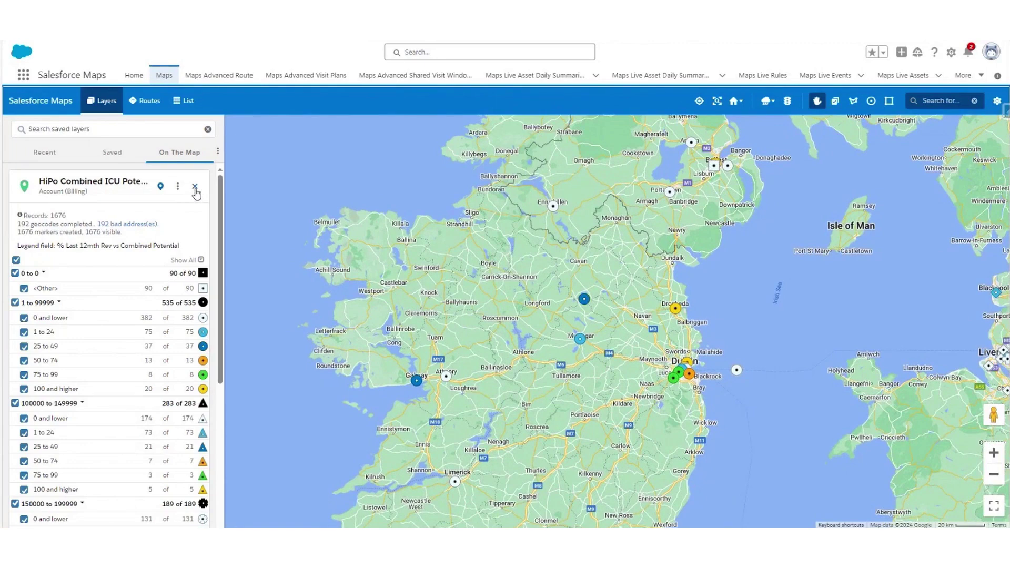
- Remove the HiPo layer, then plot the saved HiPo Combined ICU layer from Corporate > Aerogen as markers
{"action": "left_click", "coordinate": [178, 187]}
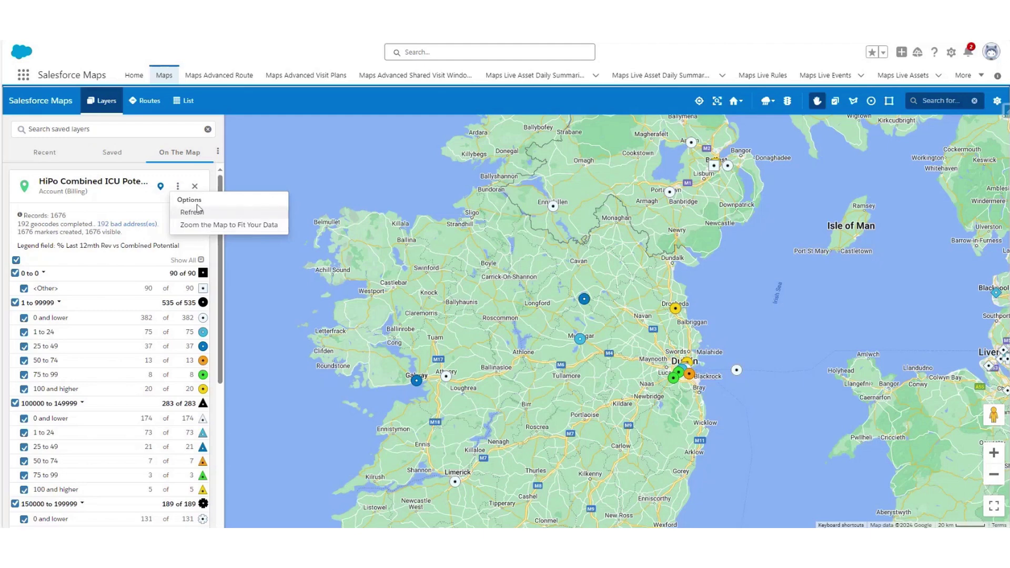
{"action": "left_click", "coordinate": [194, 188]}
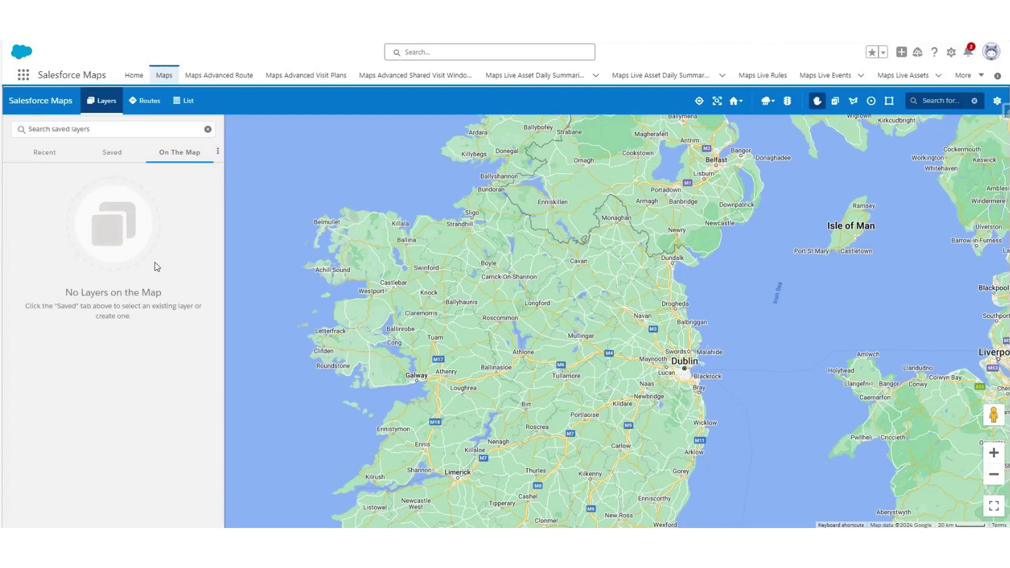
{"action": "left_click", "coordinate": [126, 162]}
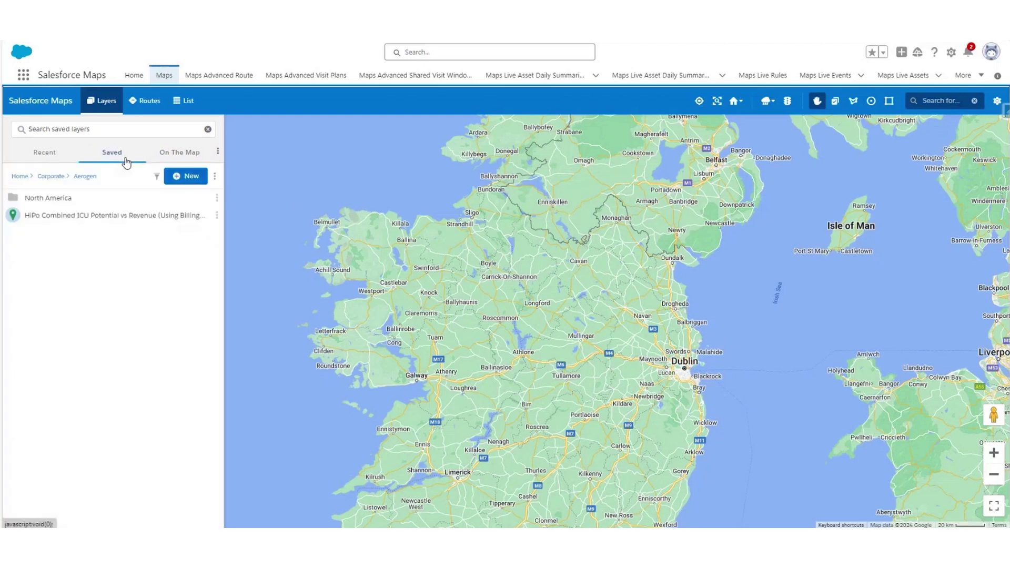
{"action": "left_click", "coordinate": [20, 176]}
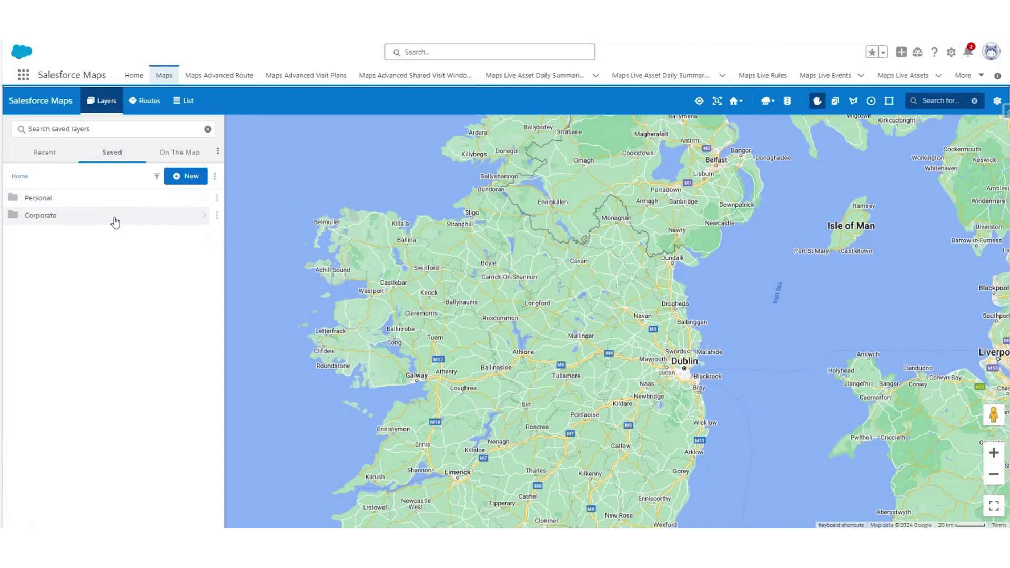
{"action": "left_click", "coordinate": [82, 224]}
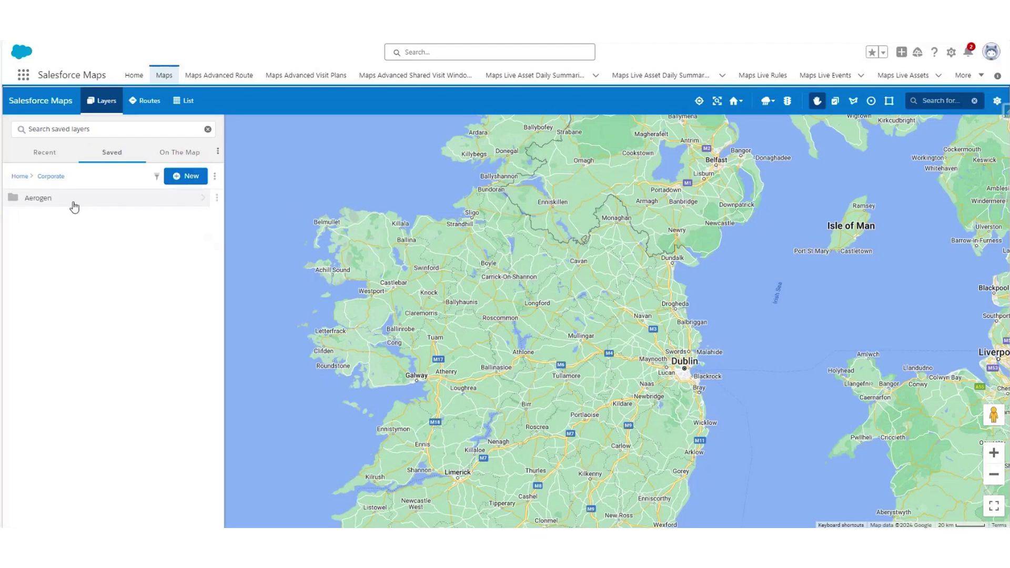
{"action": "left_click", "coordinate": [44, 200]}
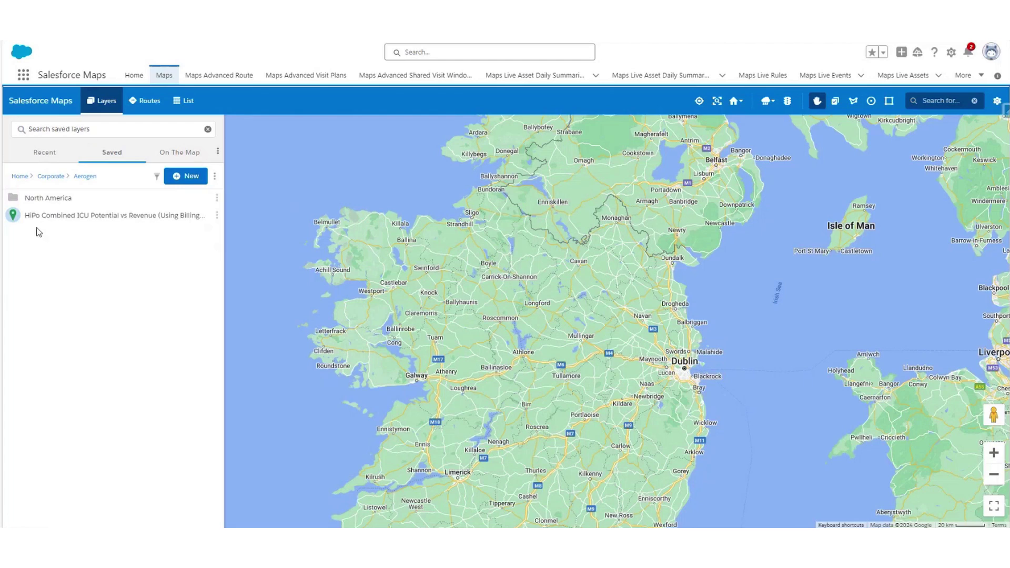
{"action": "mouse_move", "coordinate": [38, 226]}
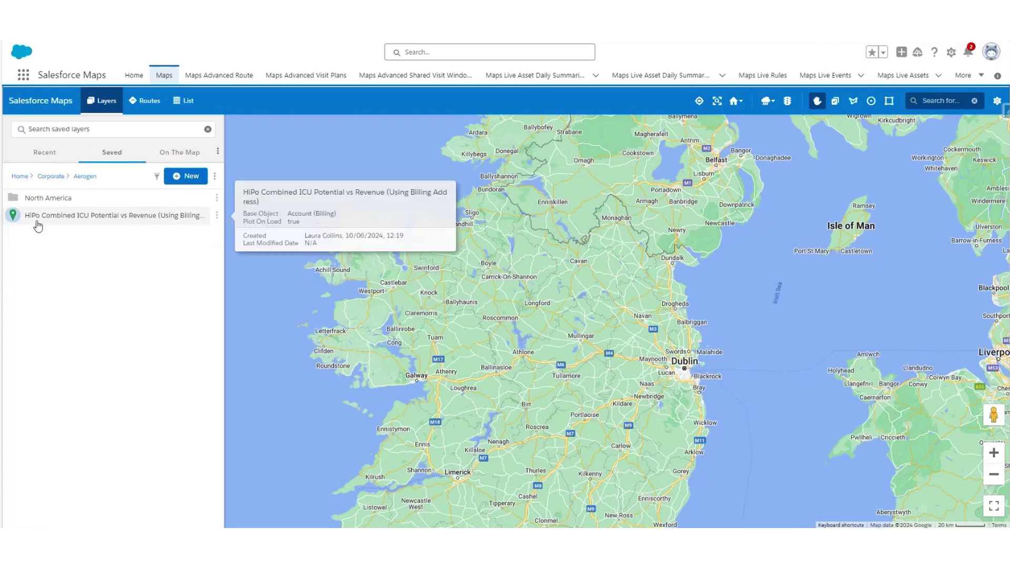
{"action": "left_click", "coordinate": [199, 219]}
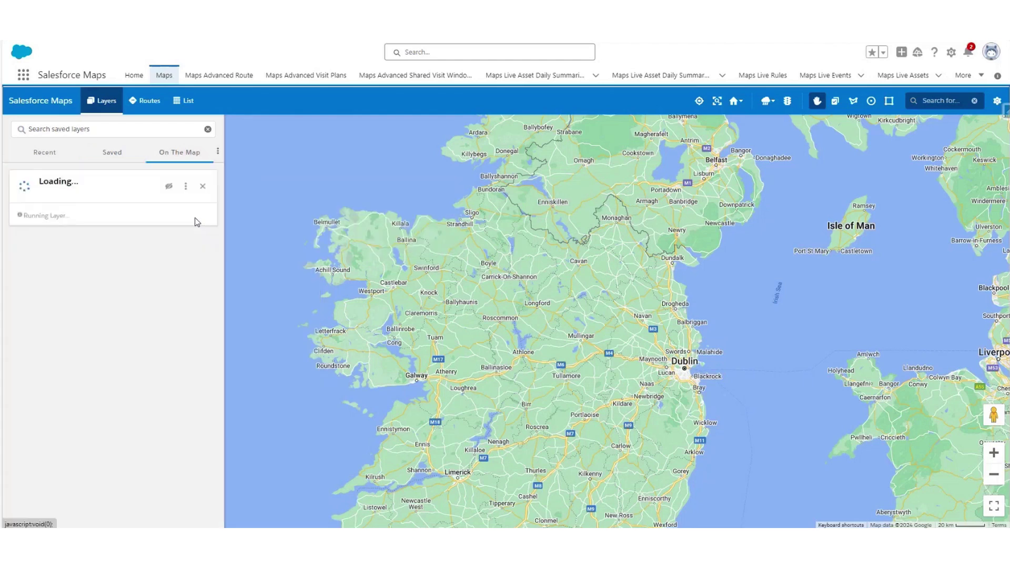